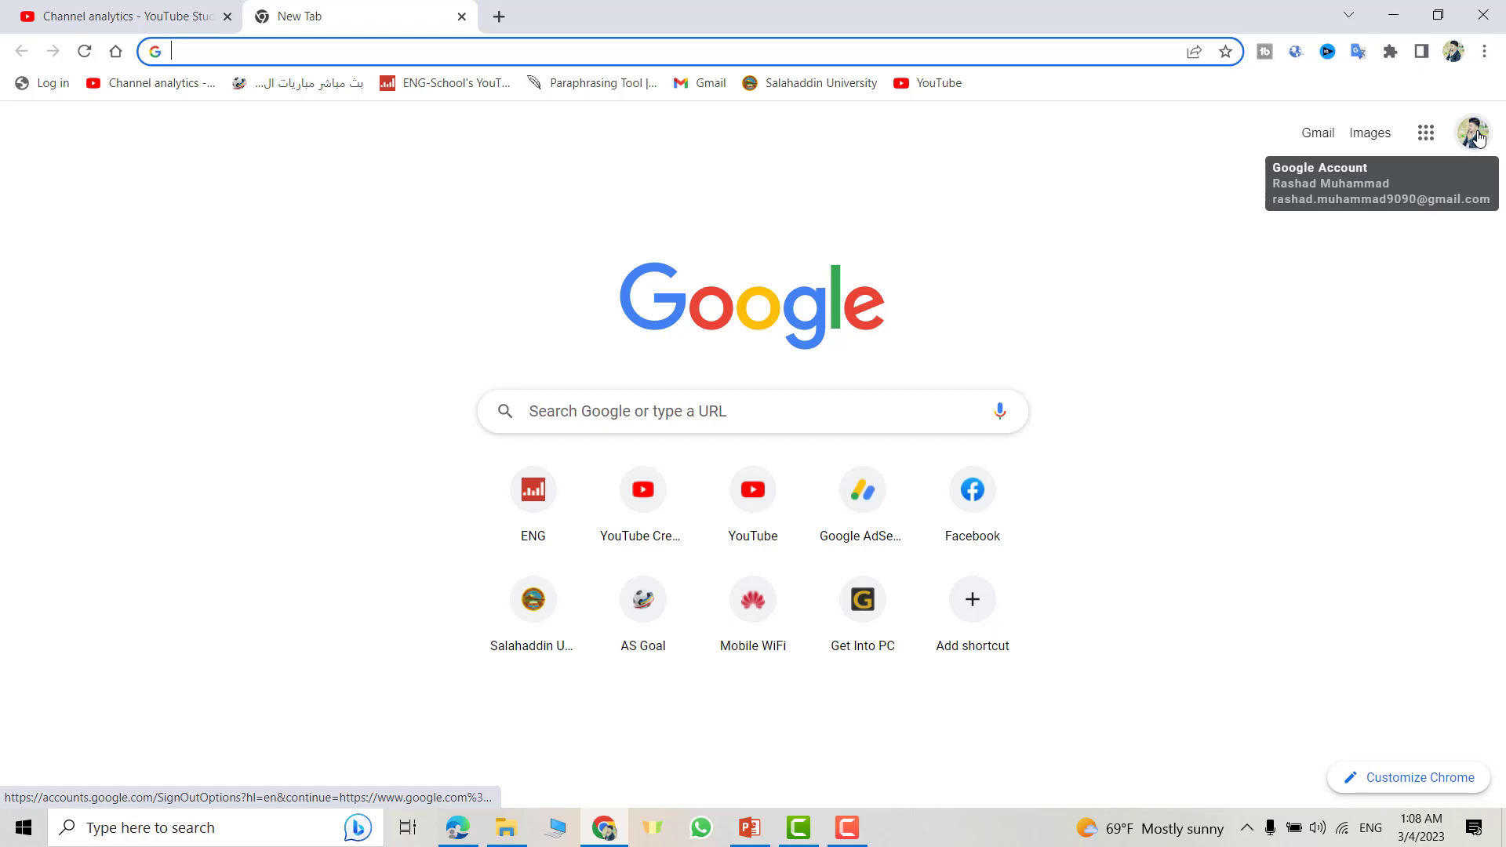
Search Google for 'google.form.create' in Chrome.
click(602, 407)
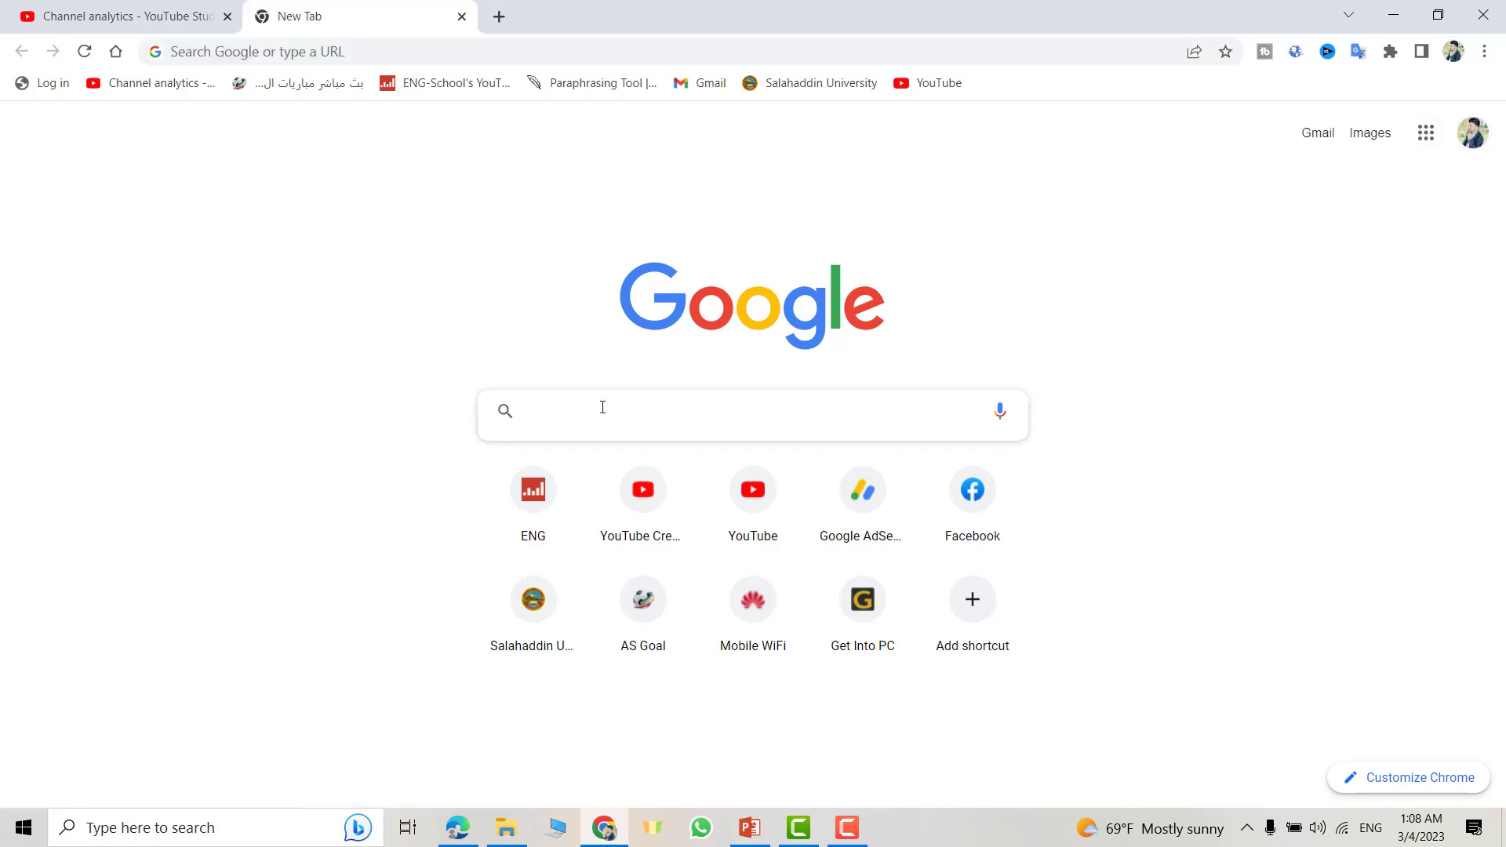
text(go)
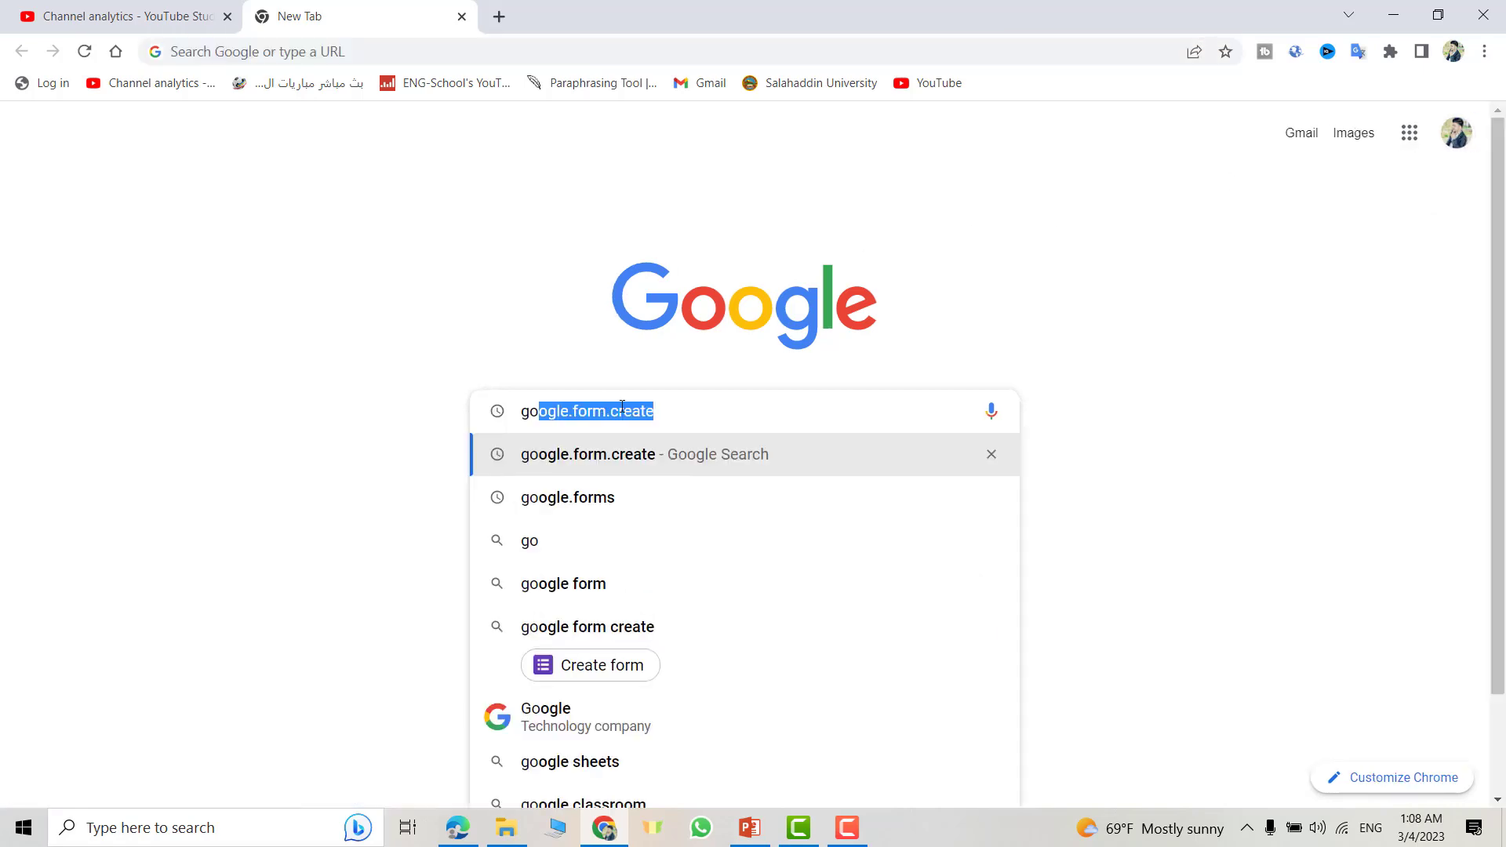
click(728, 417)
key(Return)
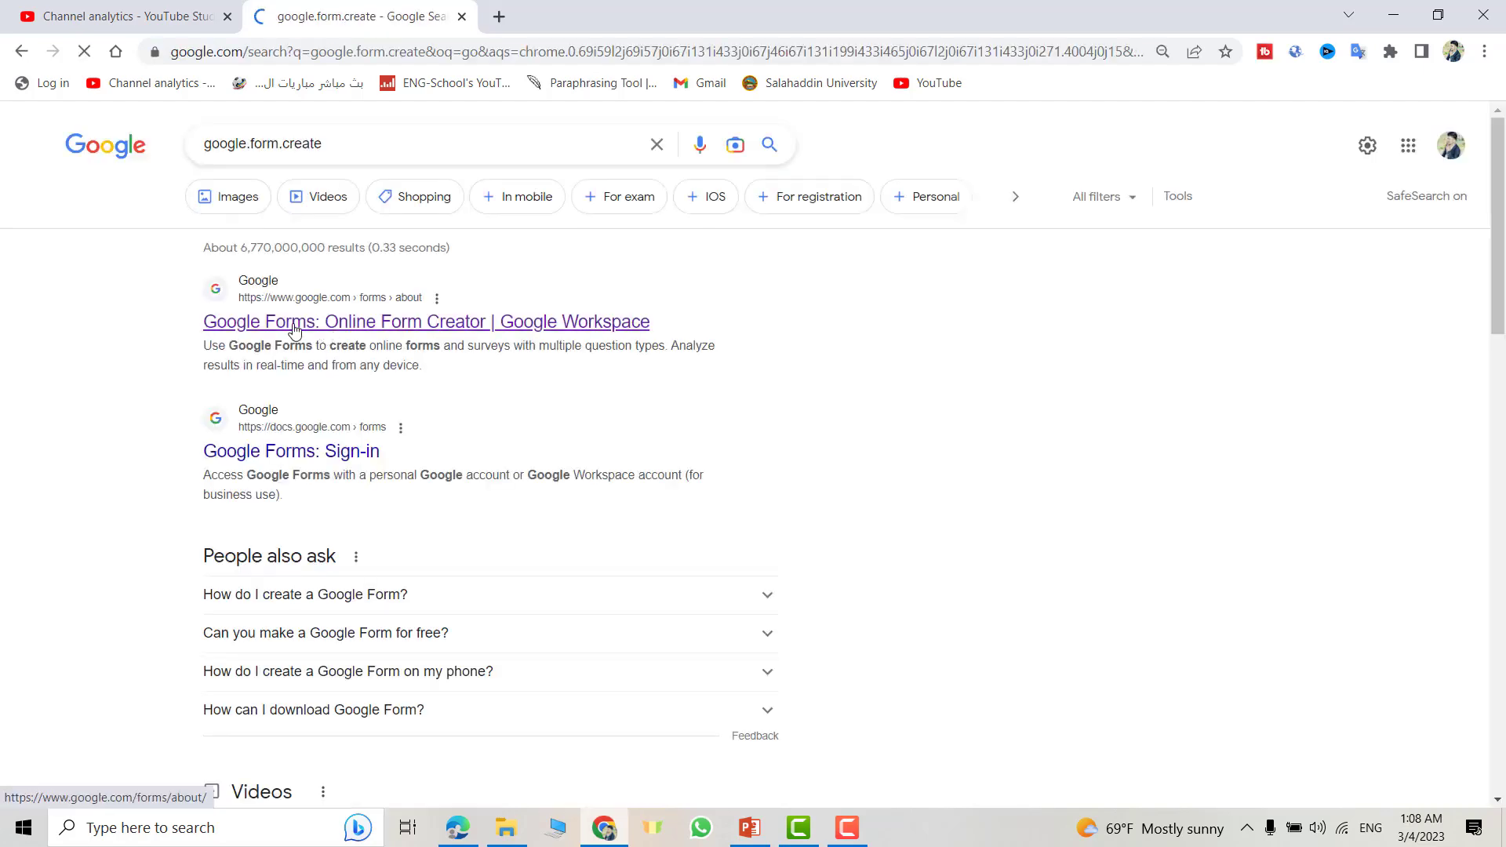
Open the Google Forms overview result, go to the Forms home, and start a Blank form.
click(324, 328)
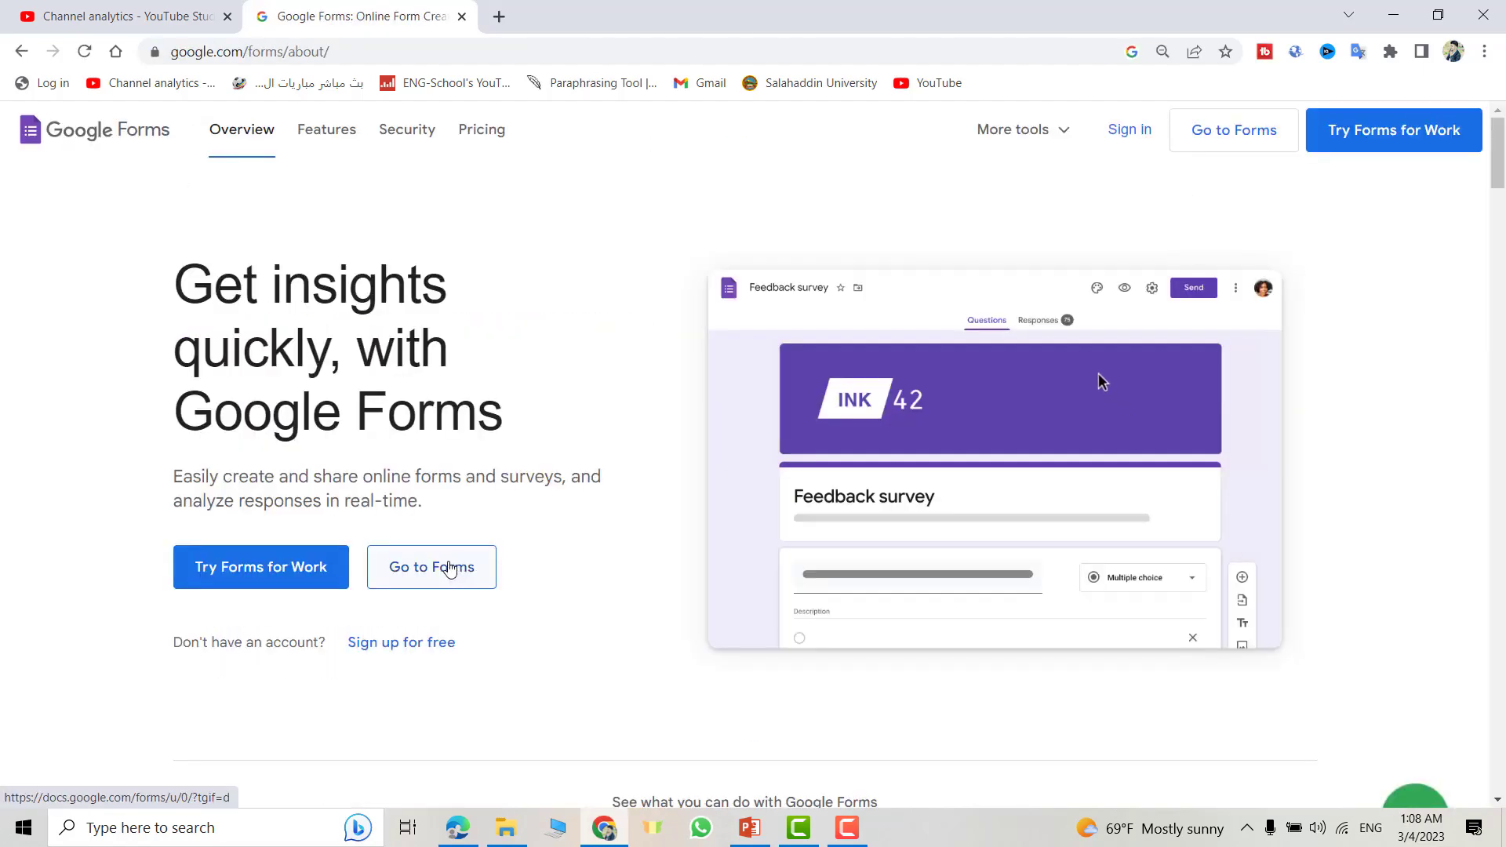
click(450, 569)
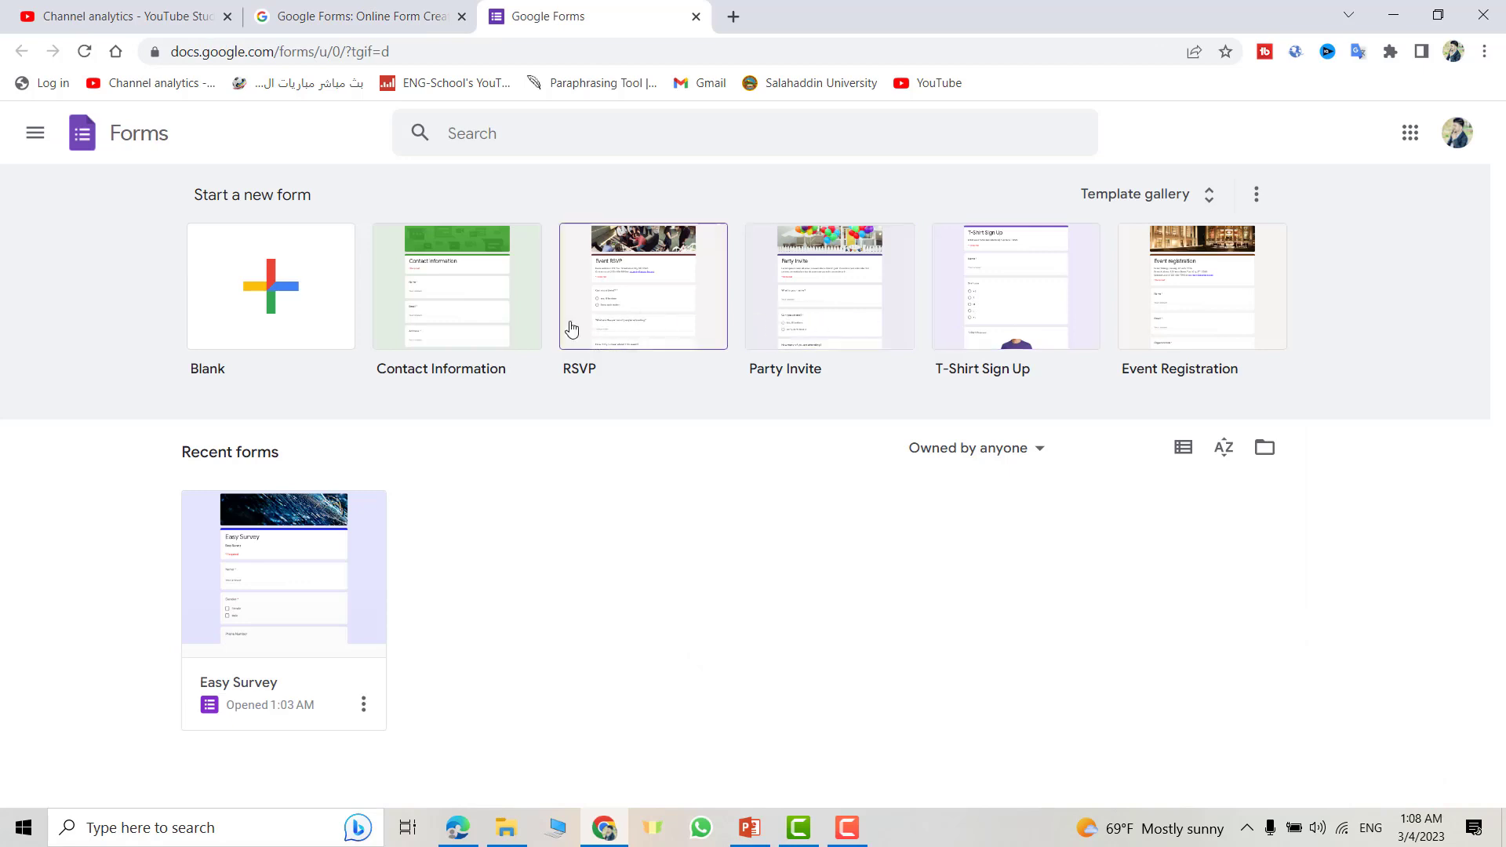
click(273, 304)
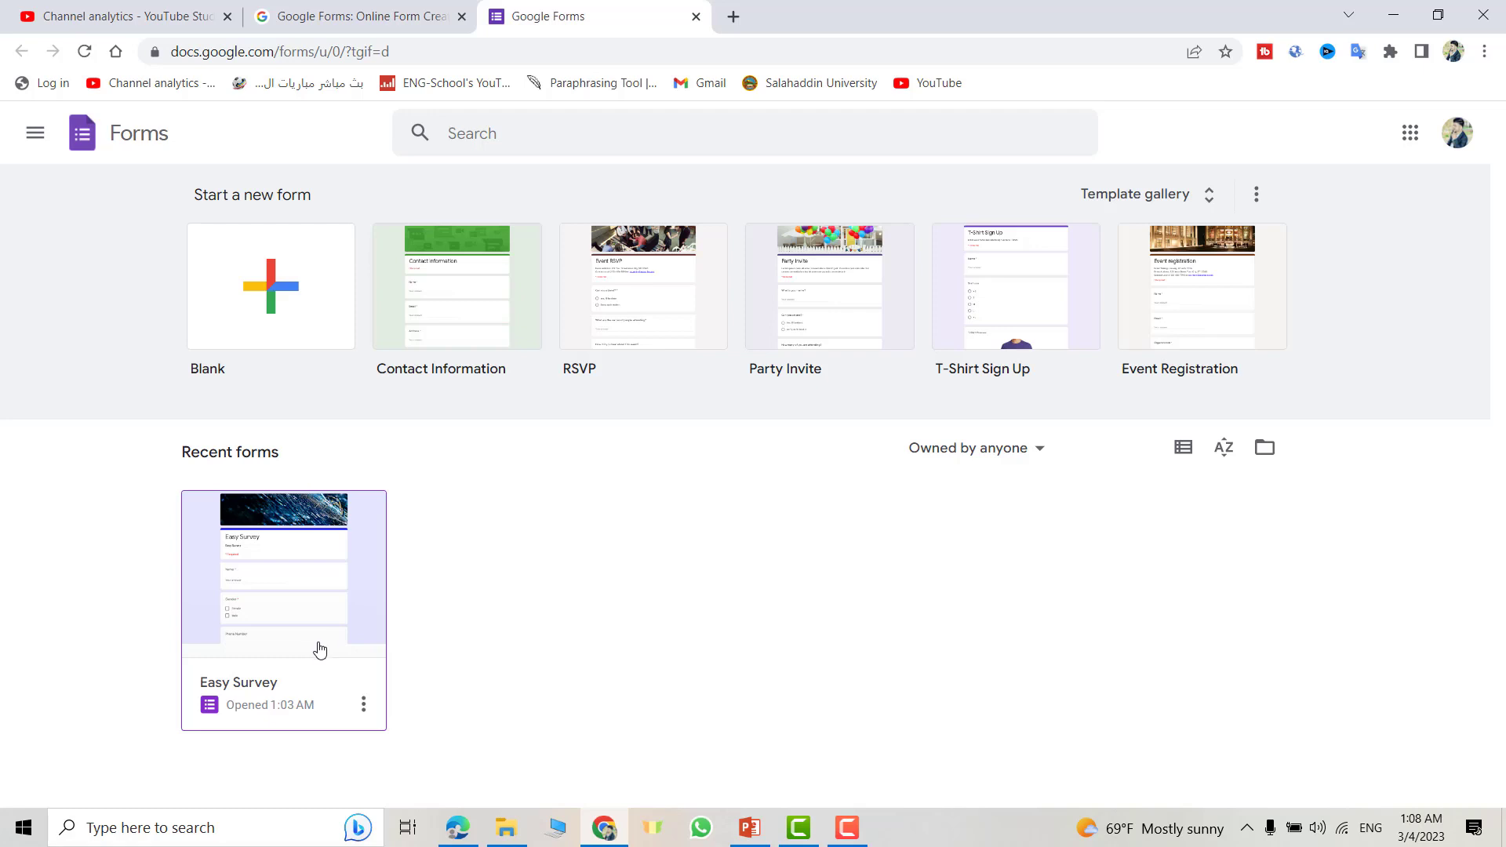
Add the form description 'Easy Survey'.
click(274, 306)
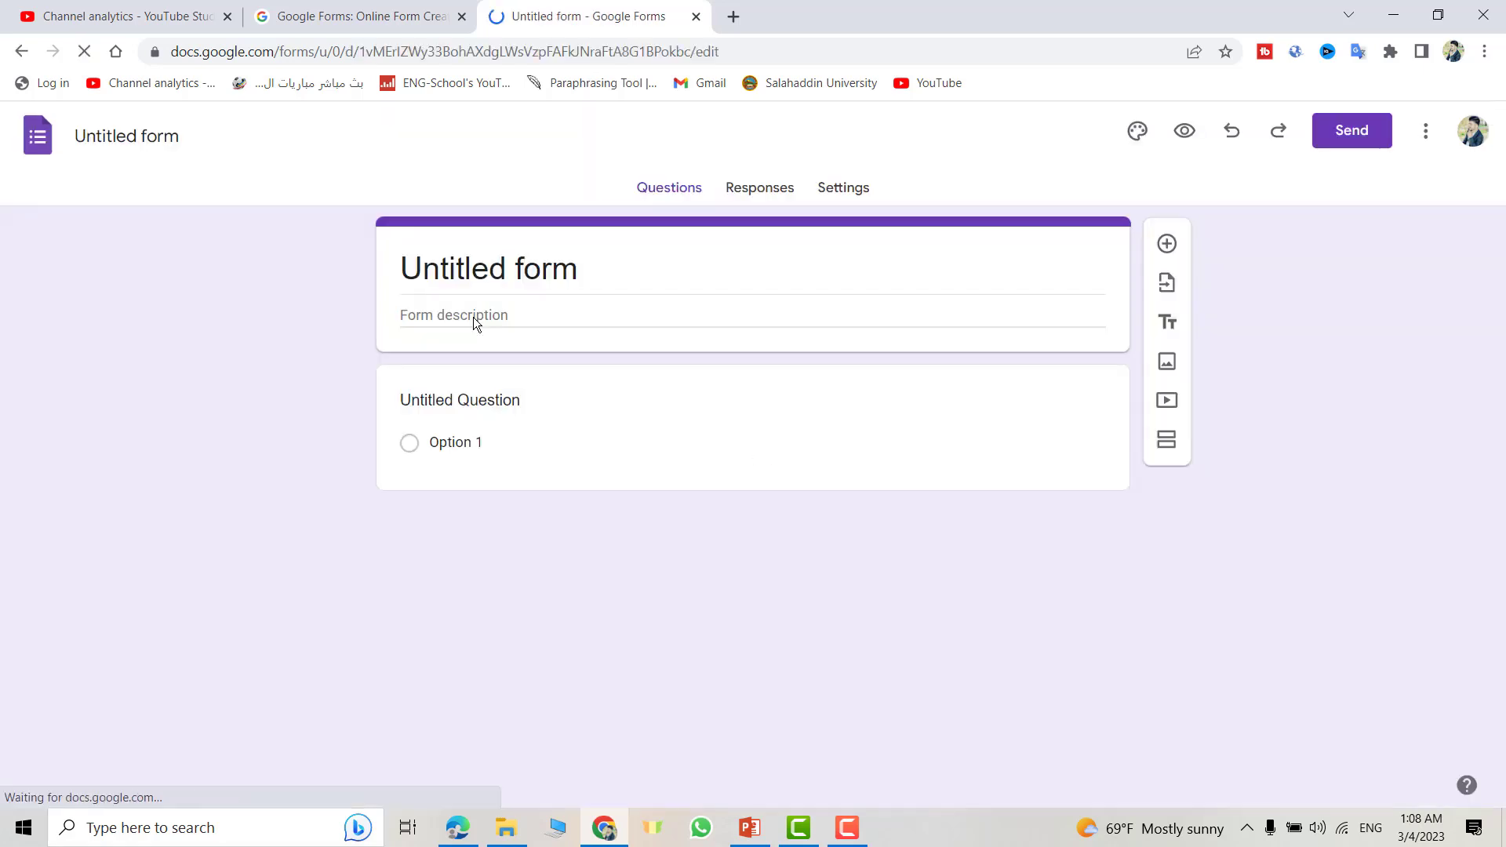
click(488, 316)
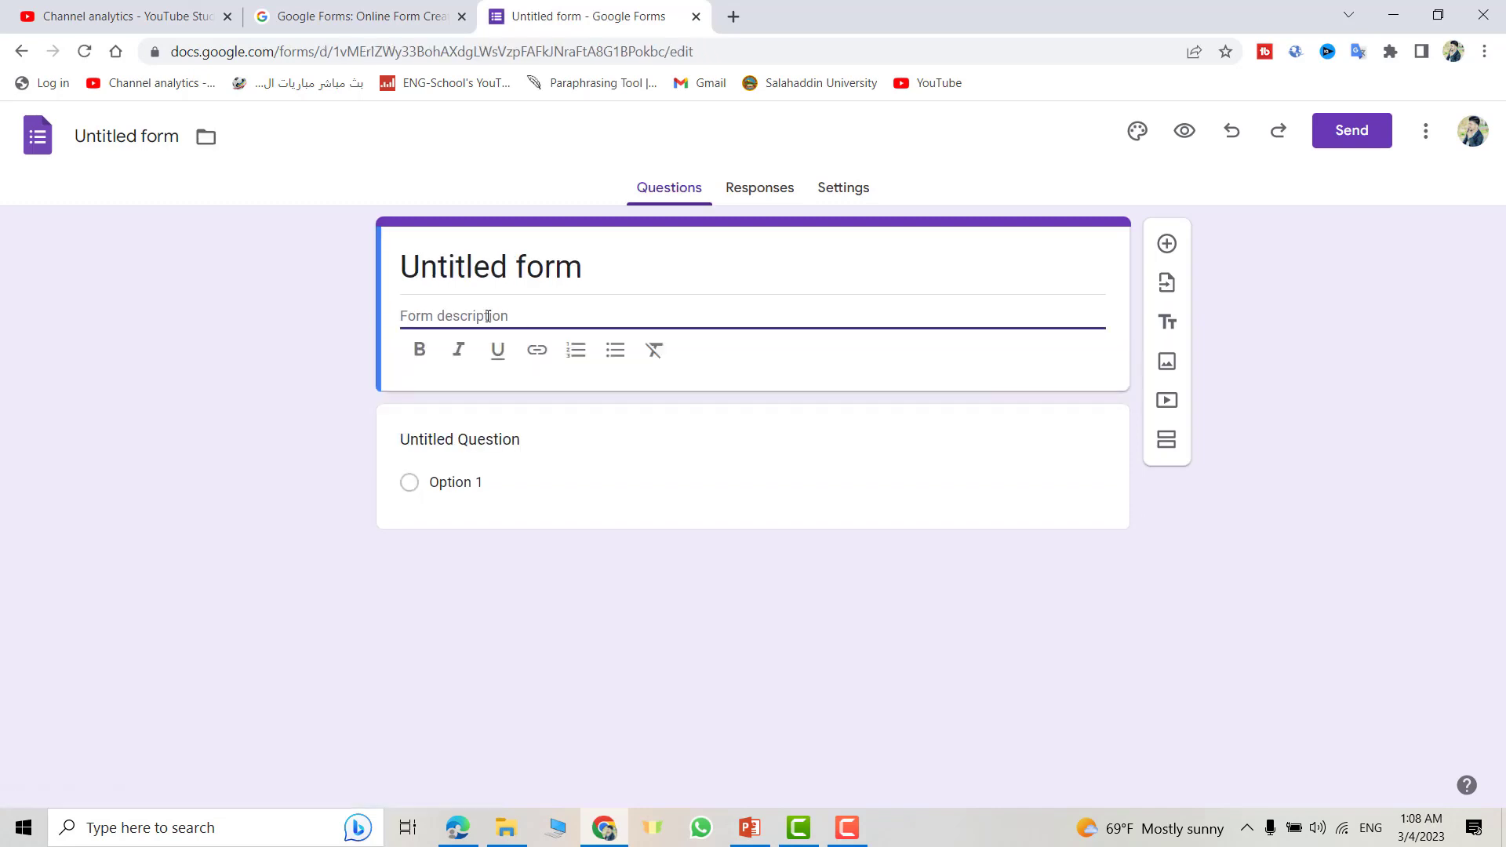
text(Easy Survey)
Retitle the first question 'Name', make it required, and keep it Short answer.
click(455, 482)
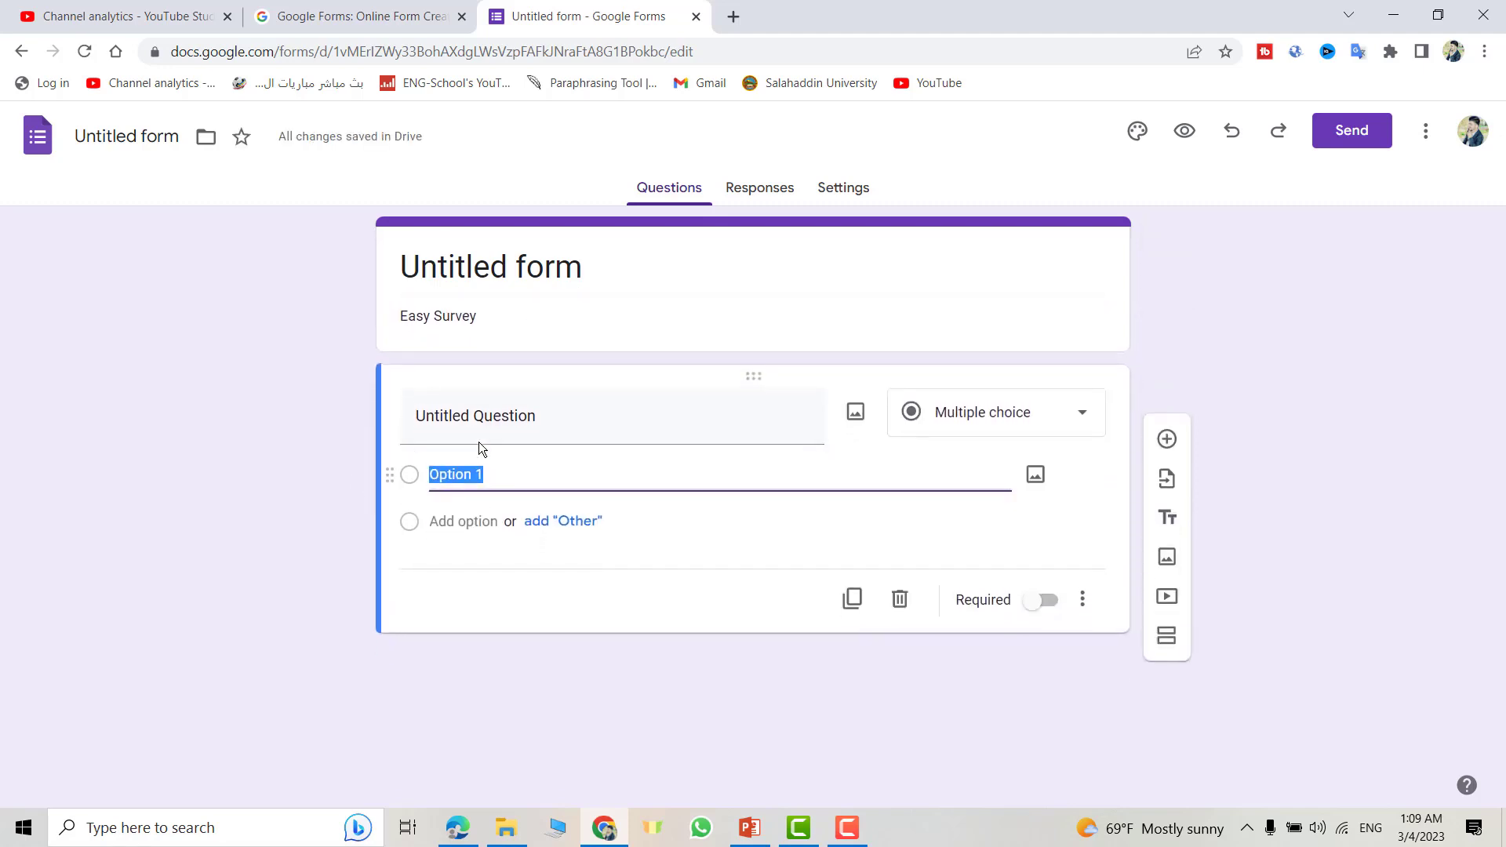
click(506, 416)
click(473, 416)
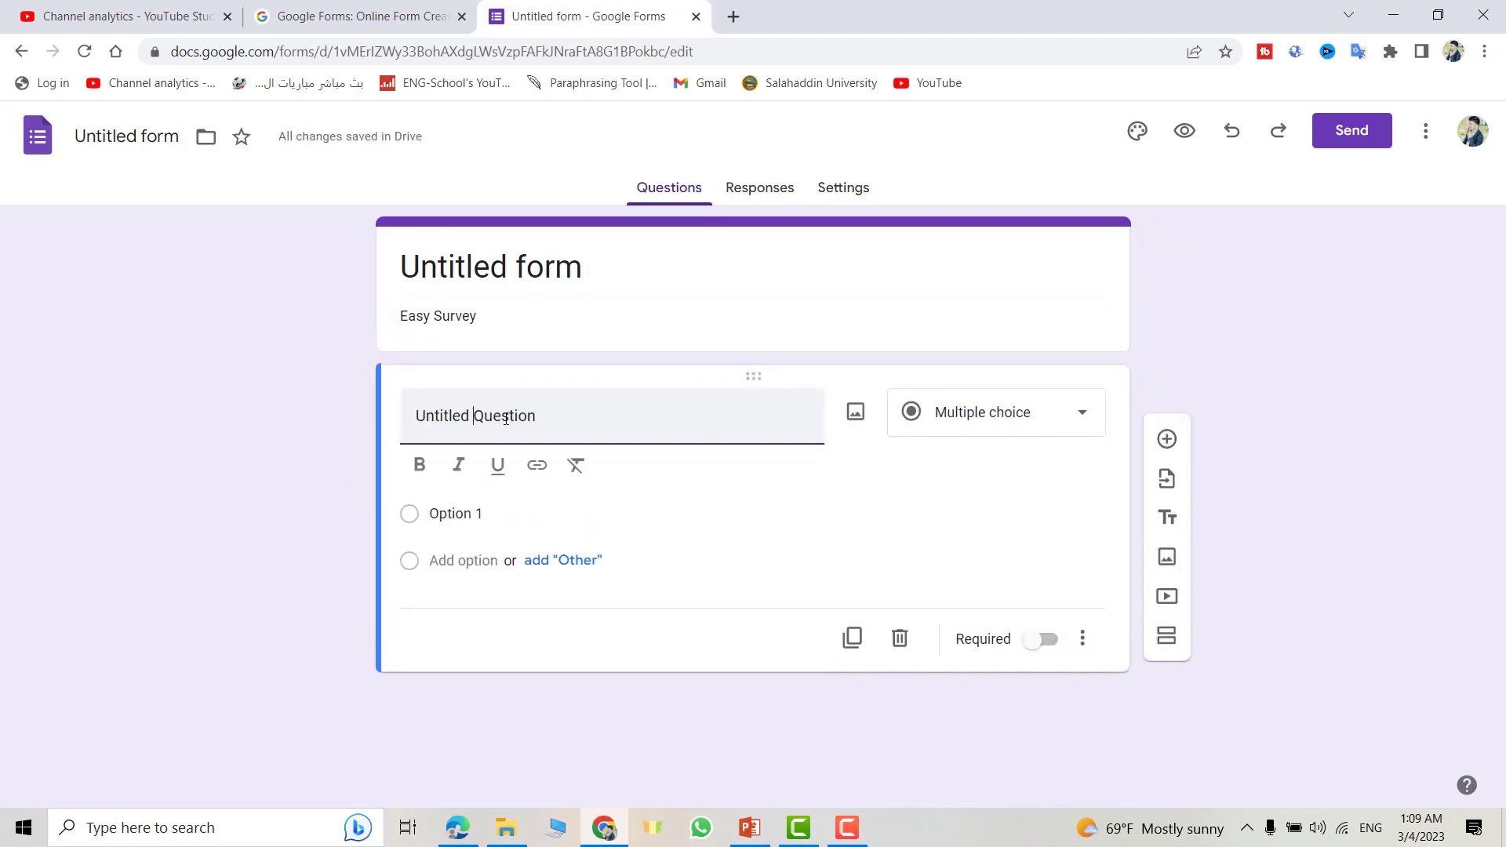
drag(572, 422, 275, 427)
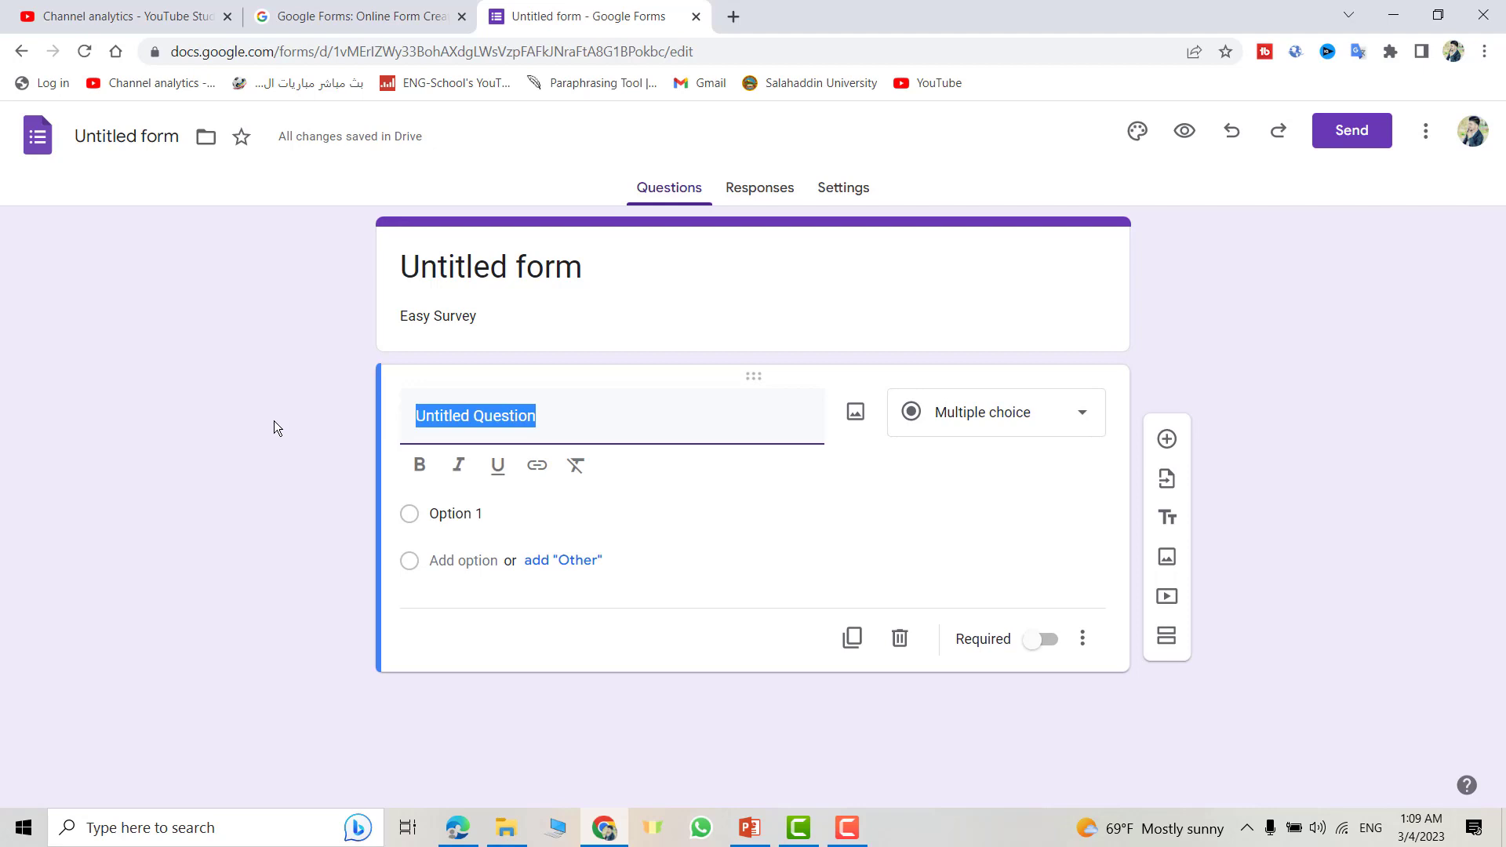
text(Name)
click(1039, 568)
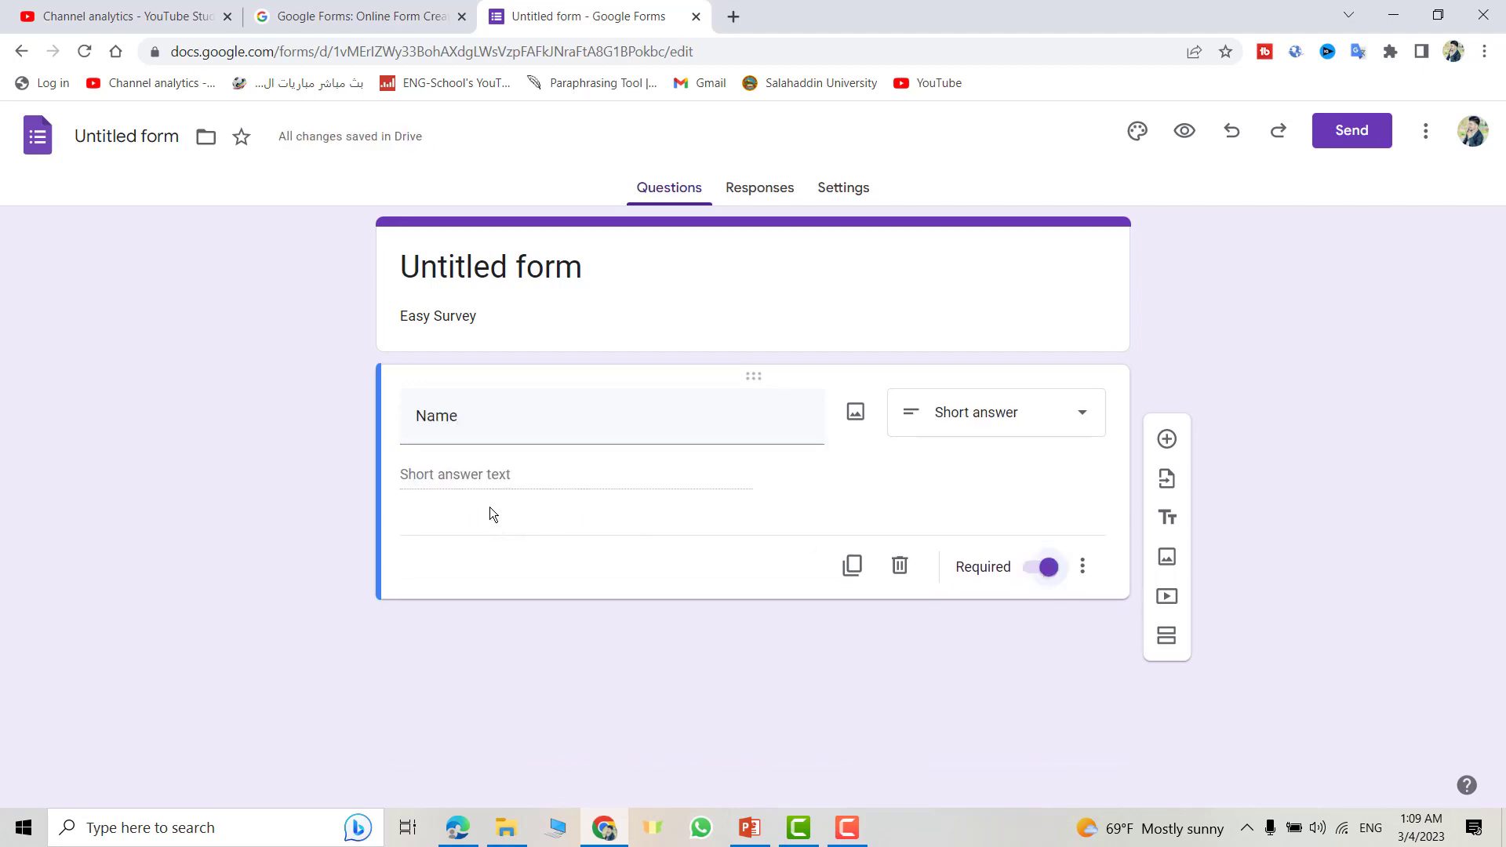
click(1040, 416)
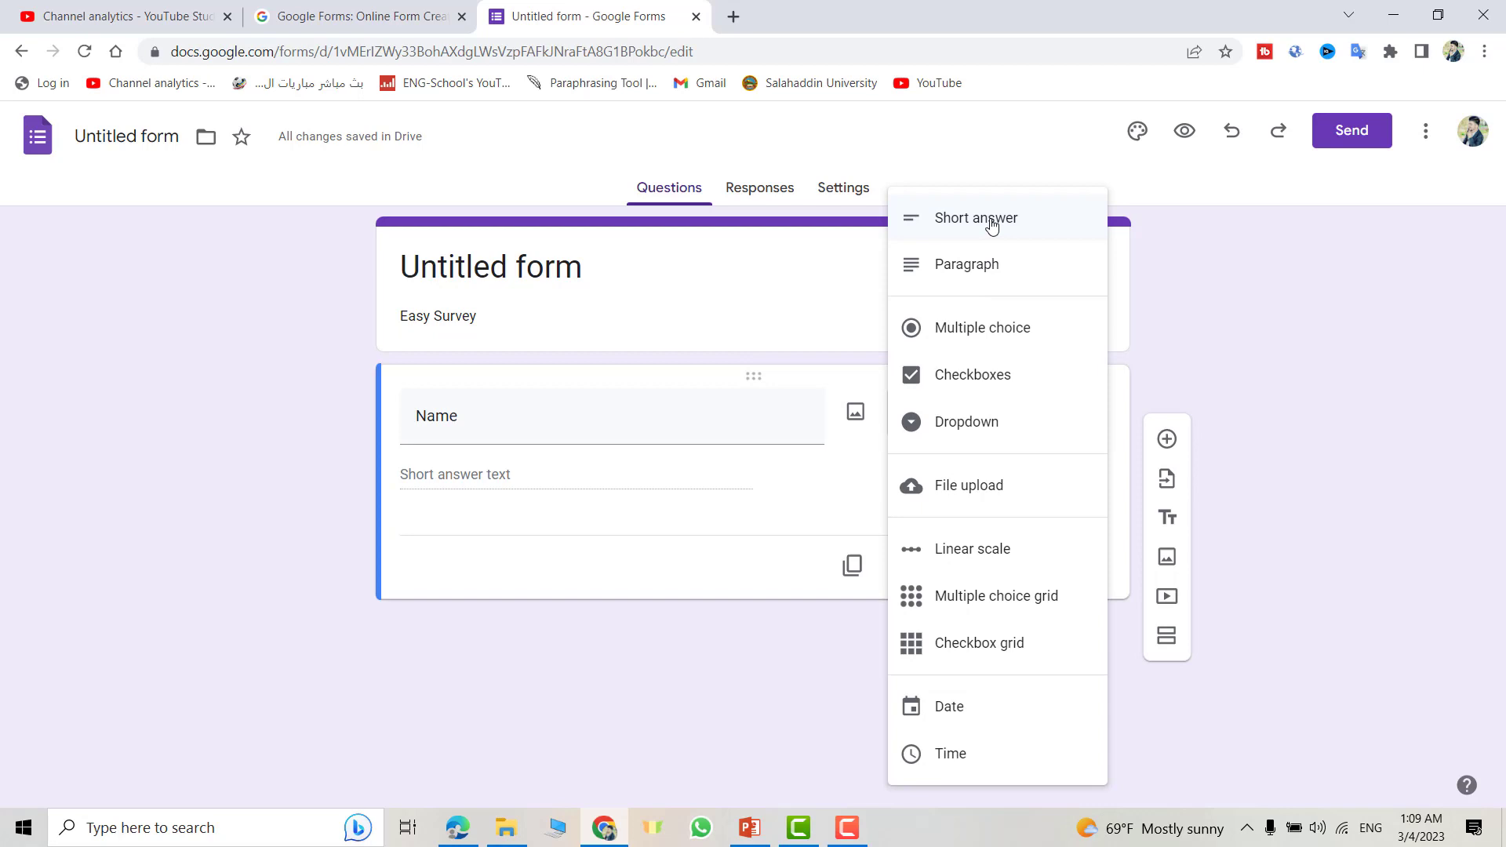
click(945, 219)
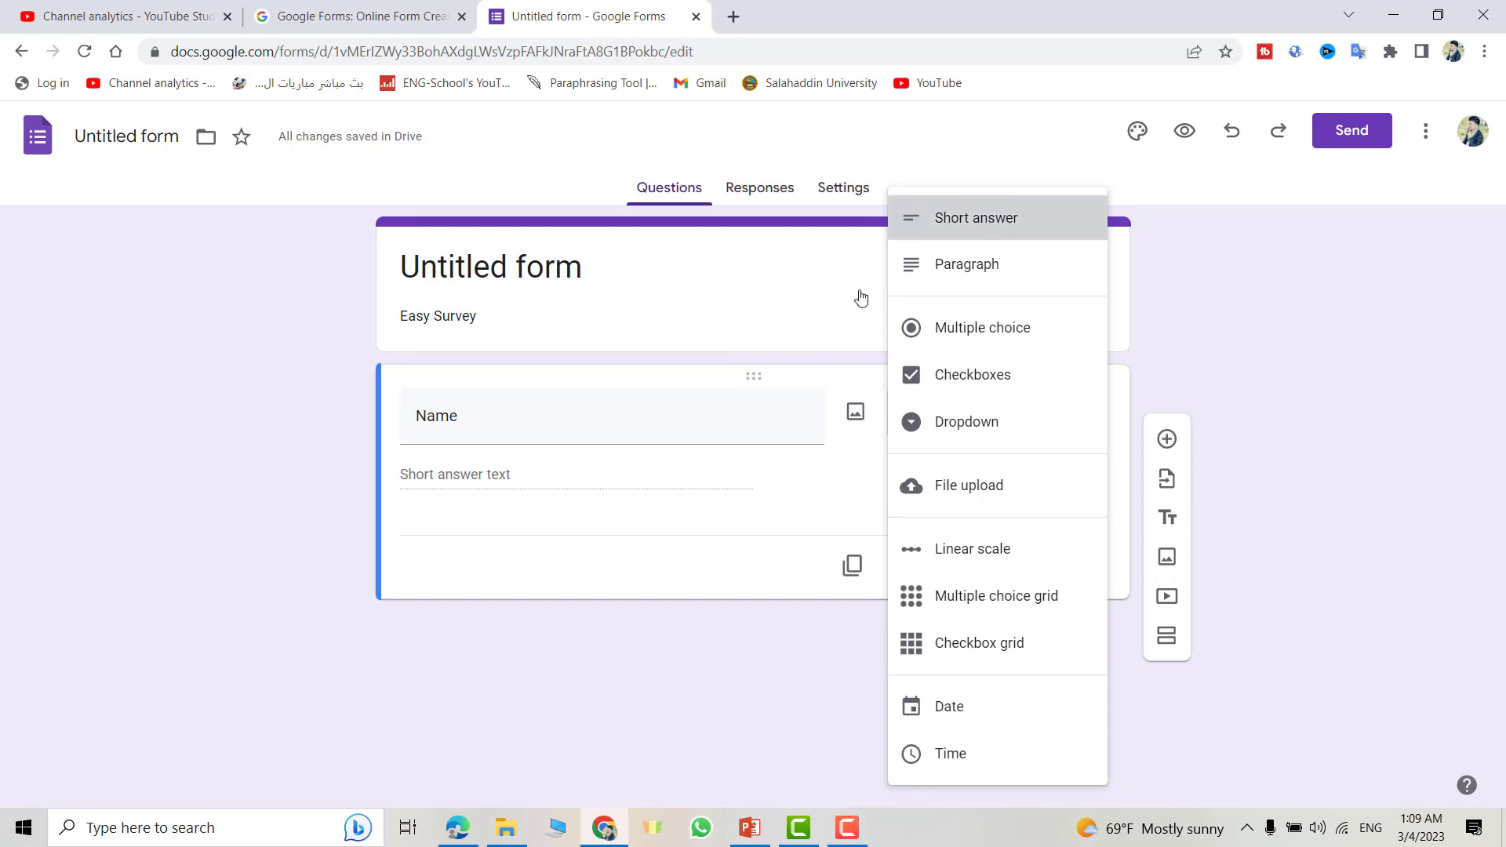
Add a short-answer 'Age' question below Name.
click(1165, 441)
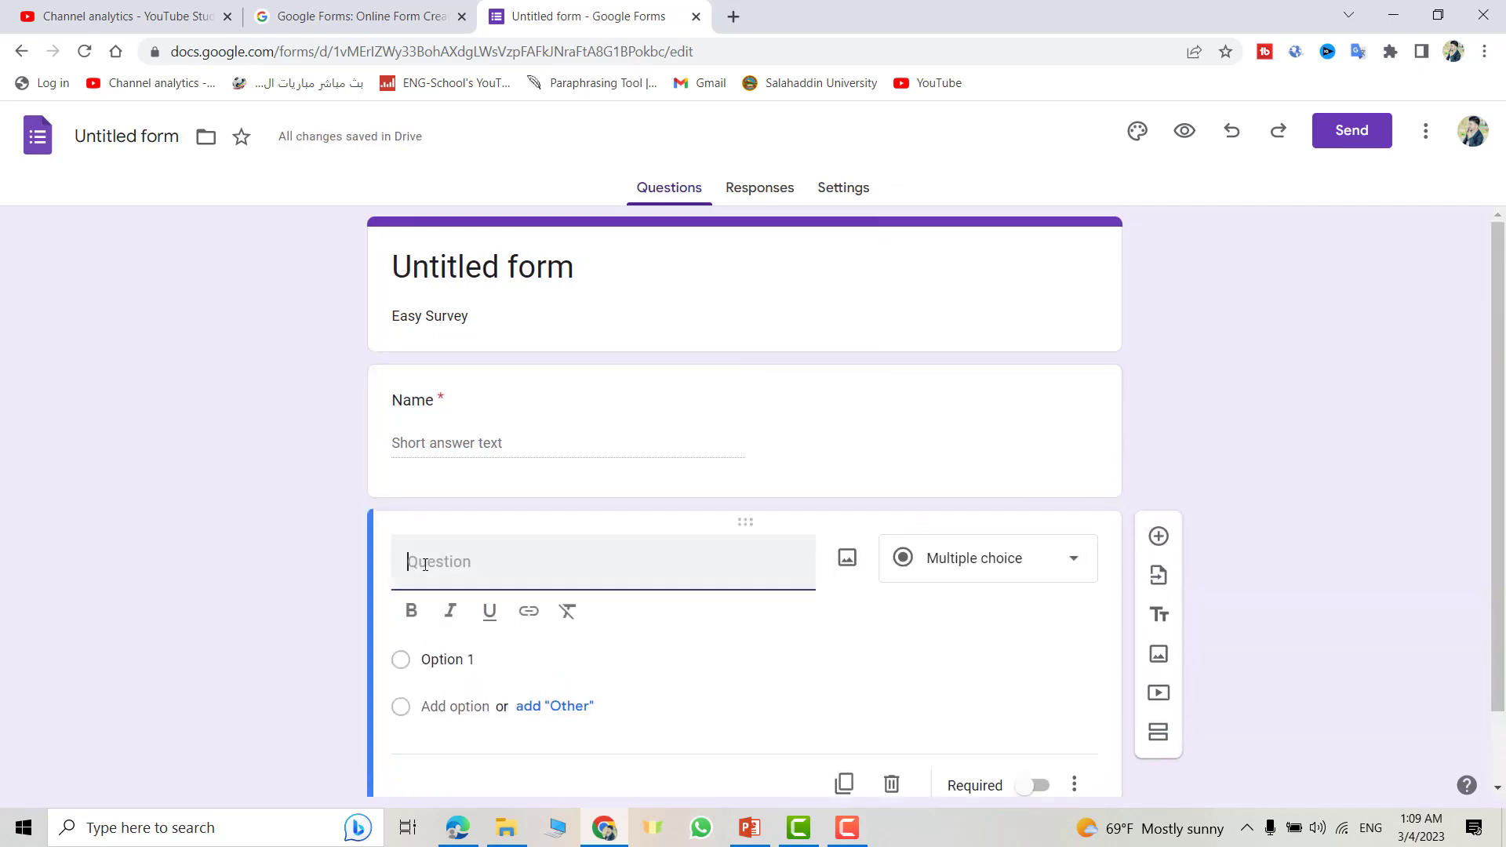
text(Age)
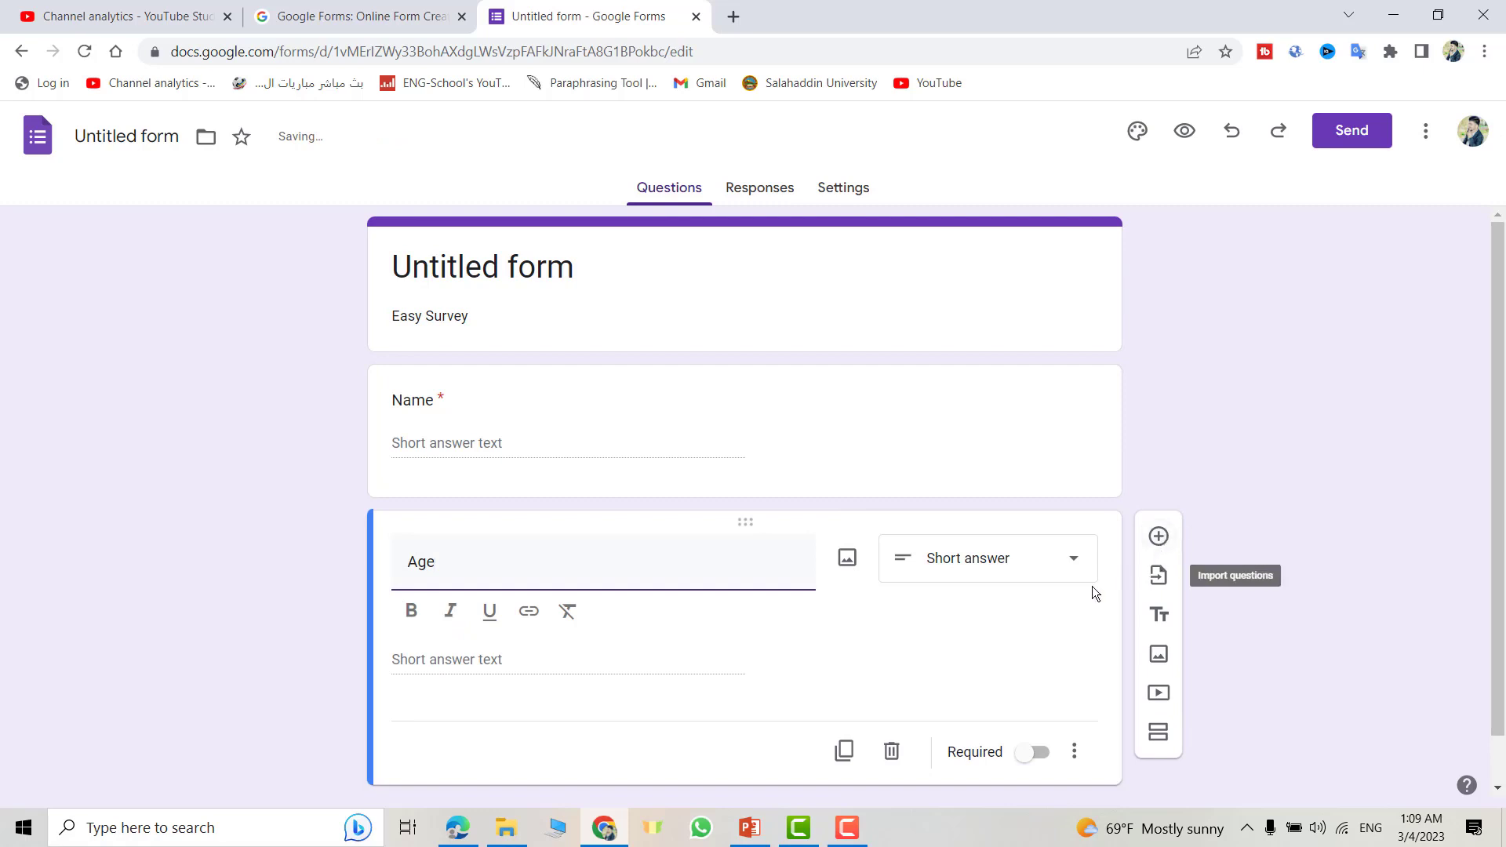
click(1046, 566)
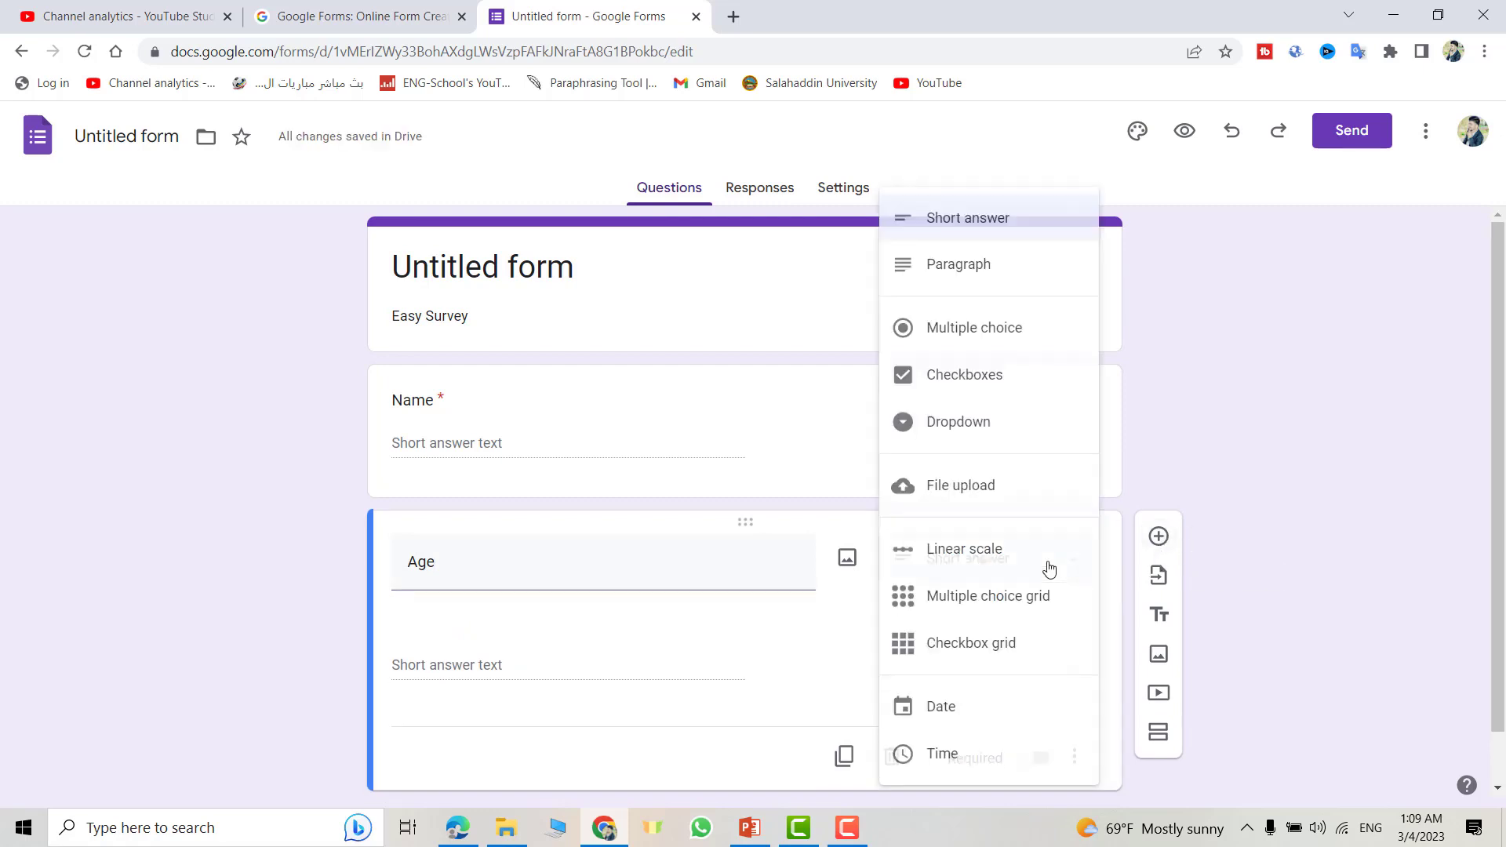
click(945, 215)
Add a required 'Gender:' question with choices Male and Female.
click(1160, 537)
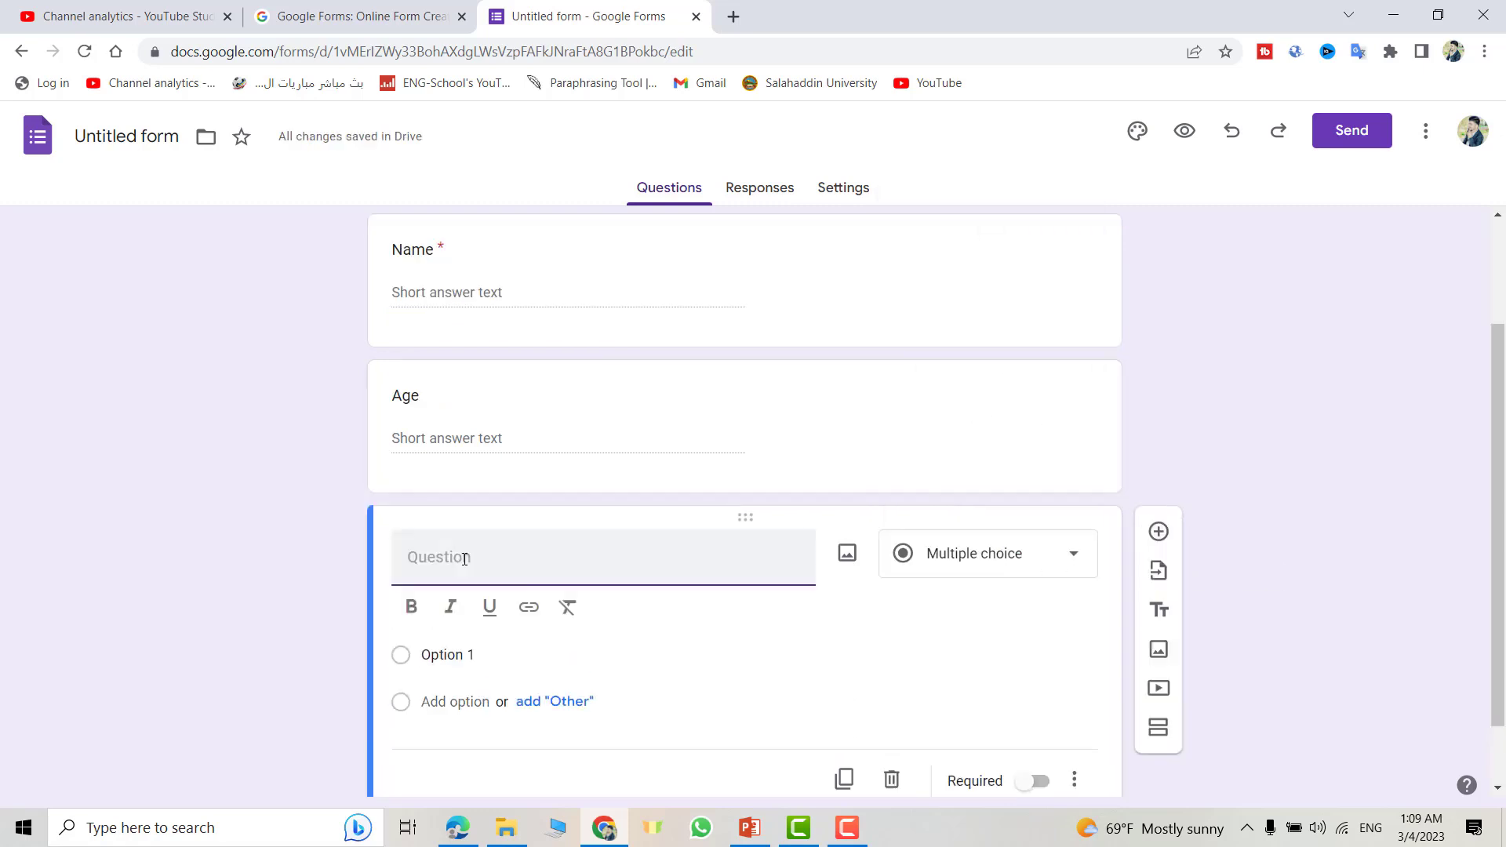
text(Gender:)
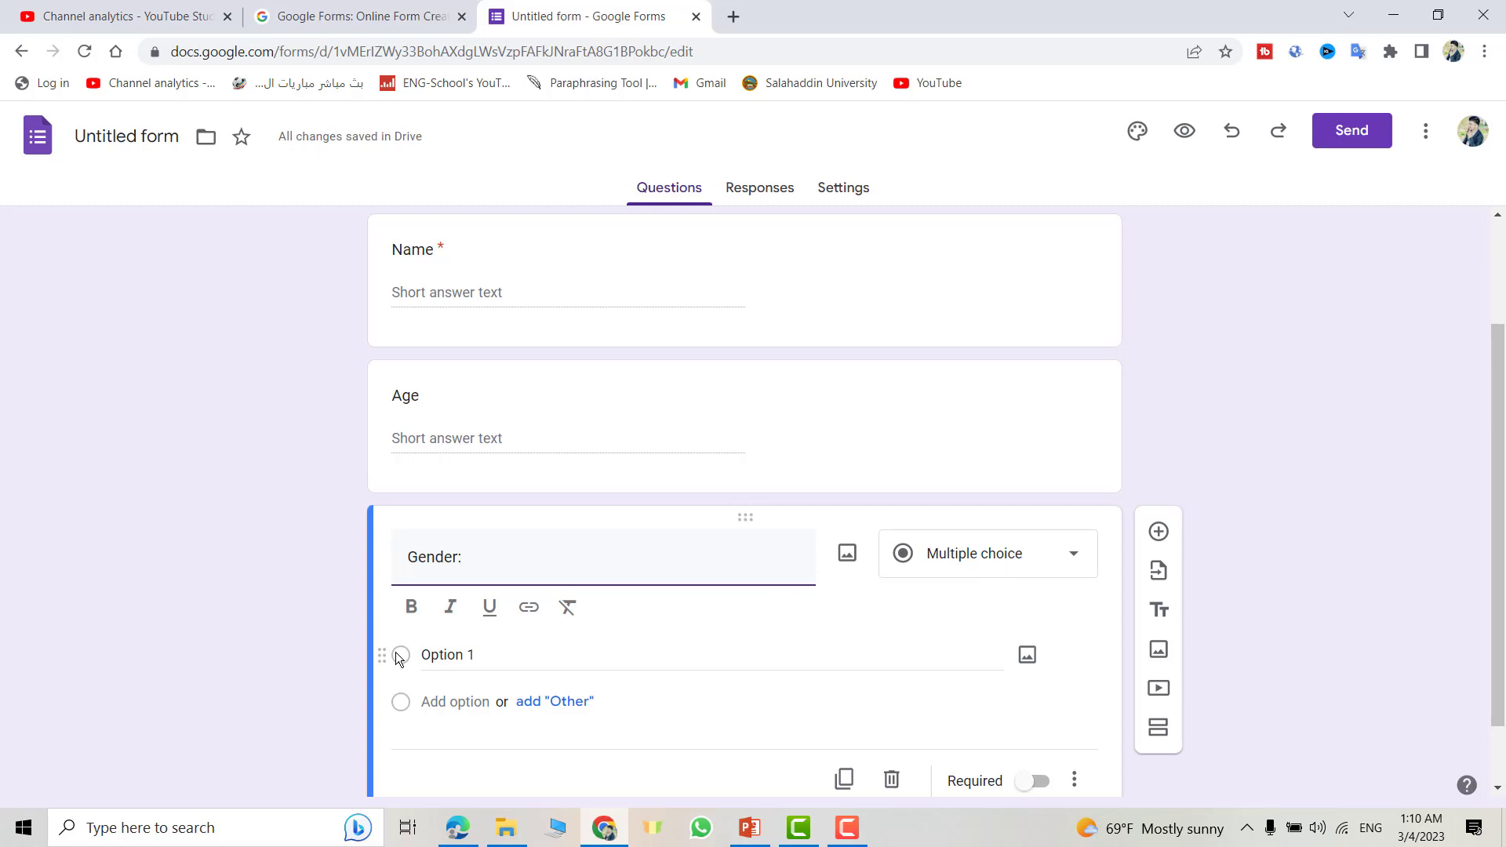
click(445, 654)
text(Male)
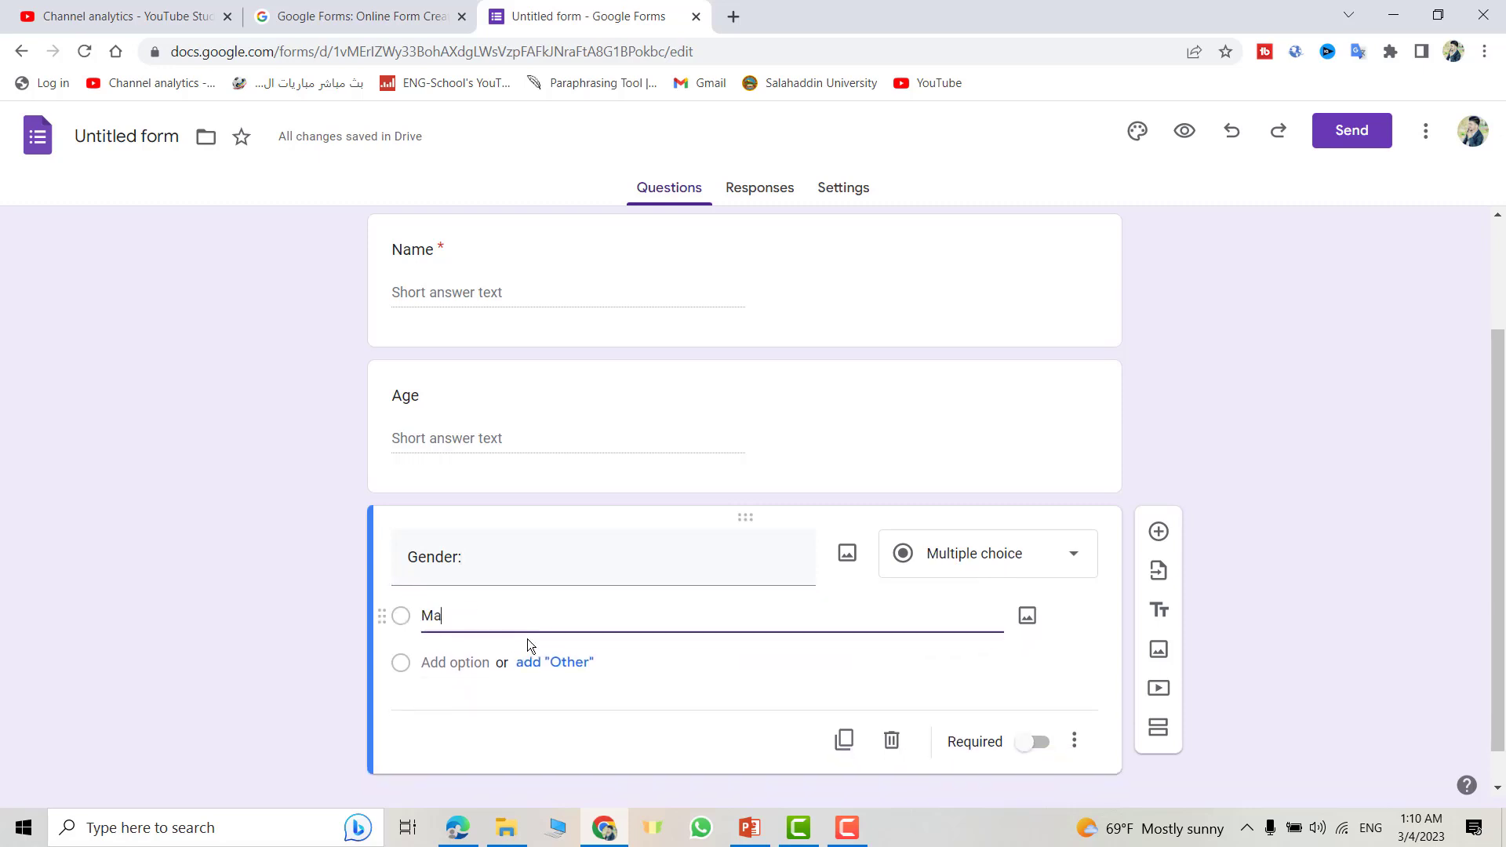
click(455, 700)
text(Female)
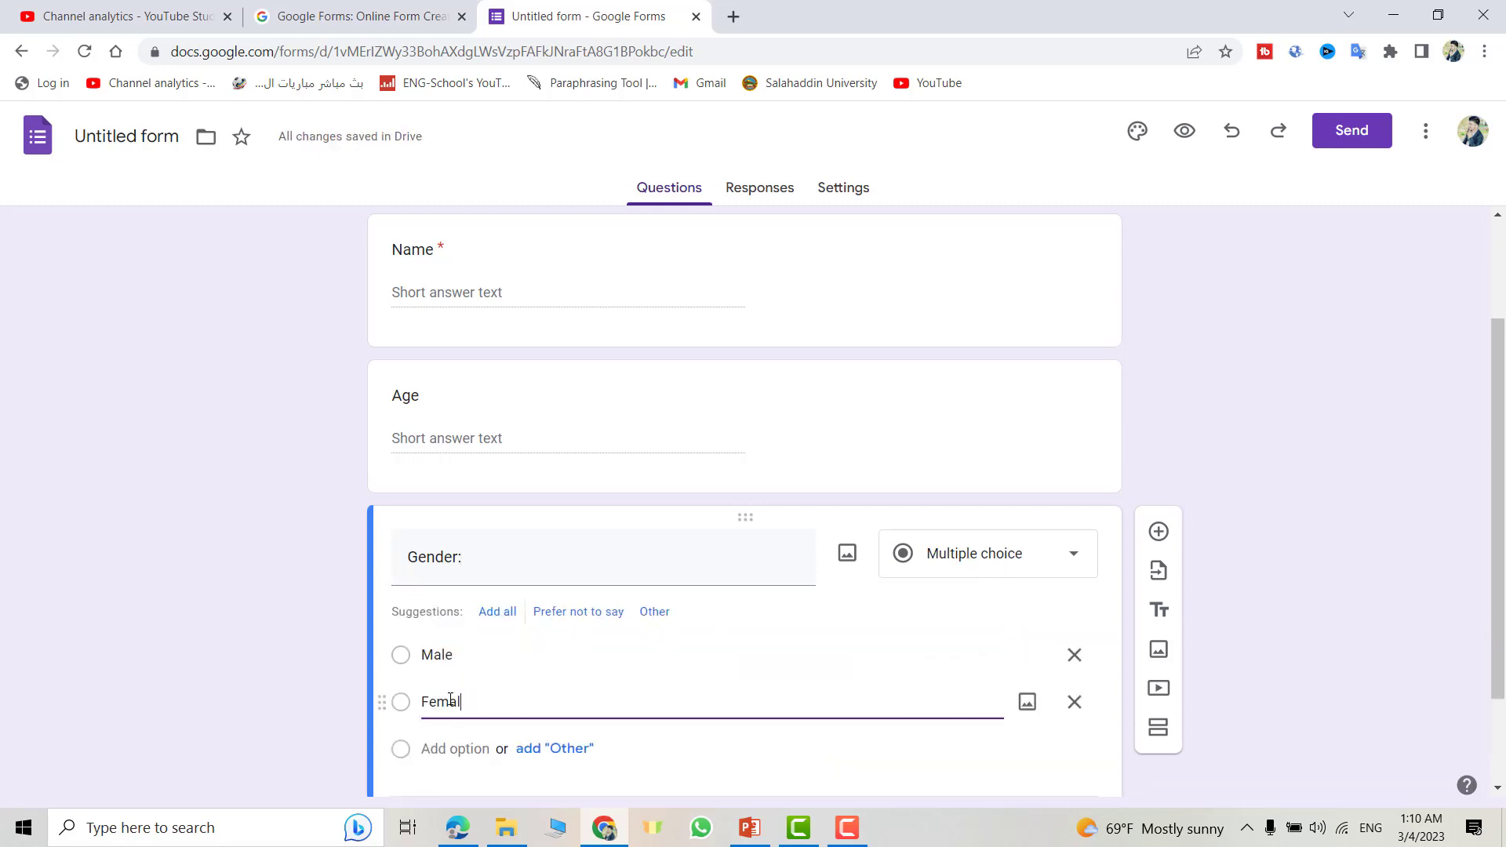
click(737, 750)
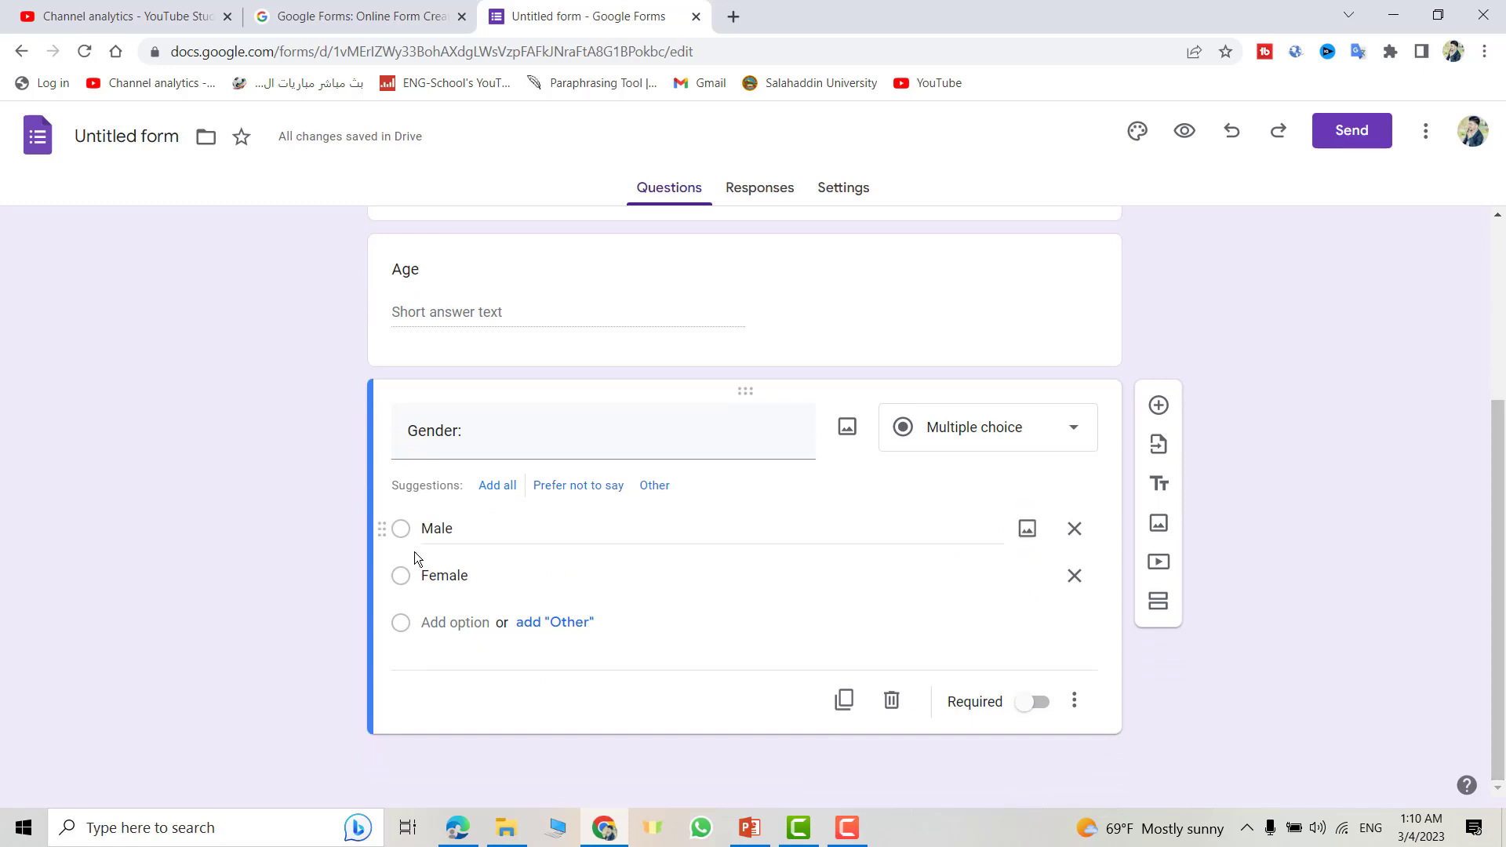
click(1035, 703)
Add a 'Phone Number:' question, correcting the title's spelling.
click(1159, 406)
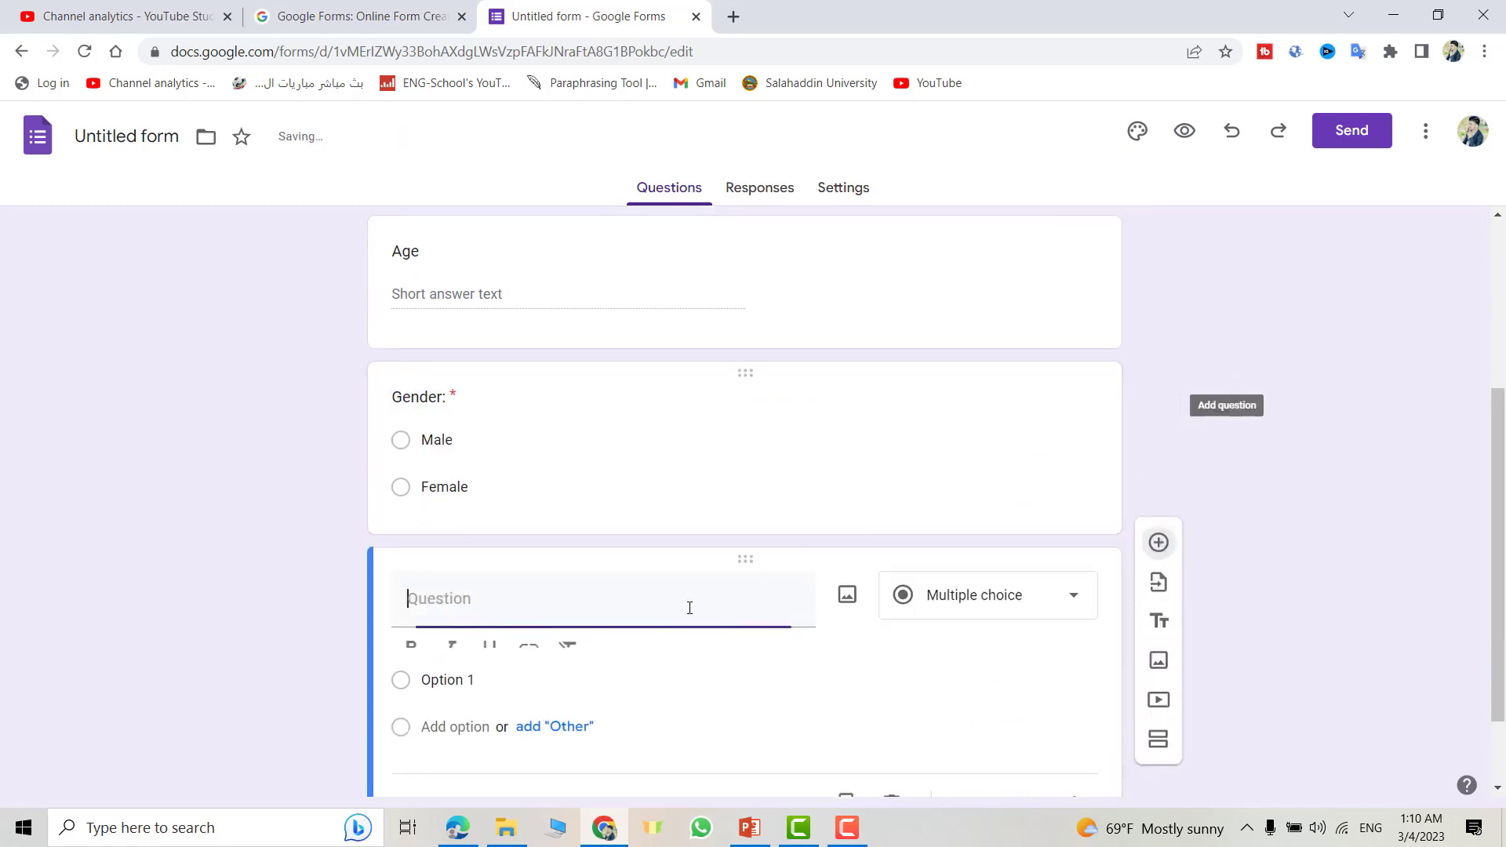
text(Phone Nmber:)
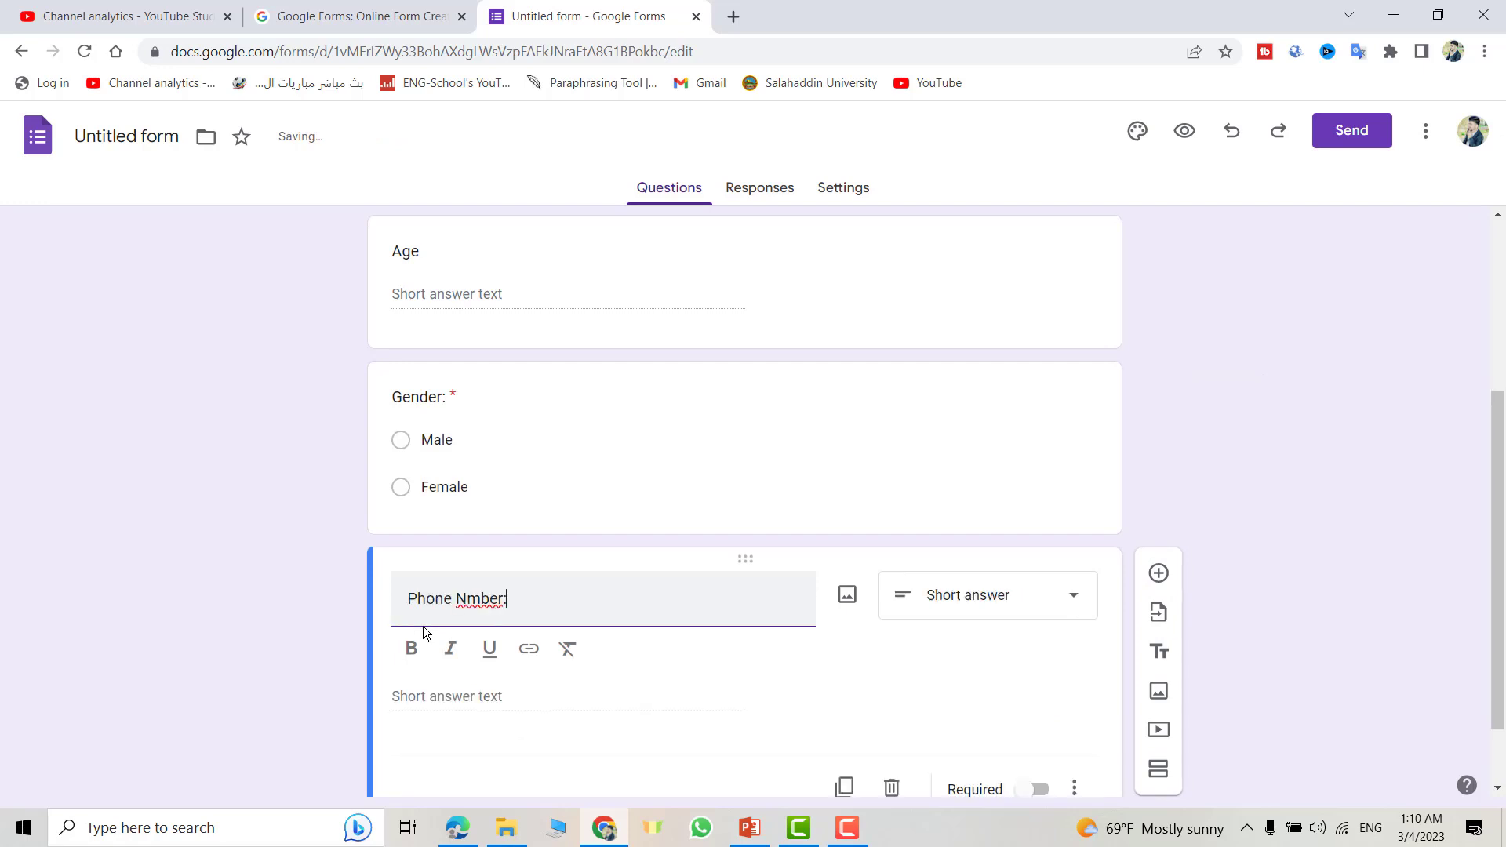
click(468, 598)
text(u)
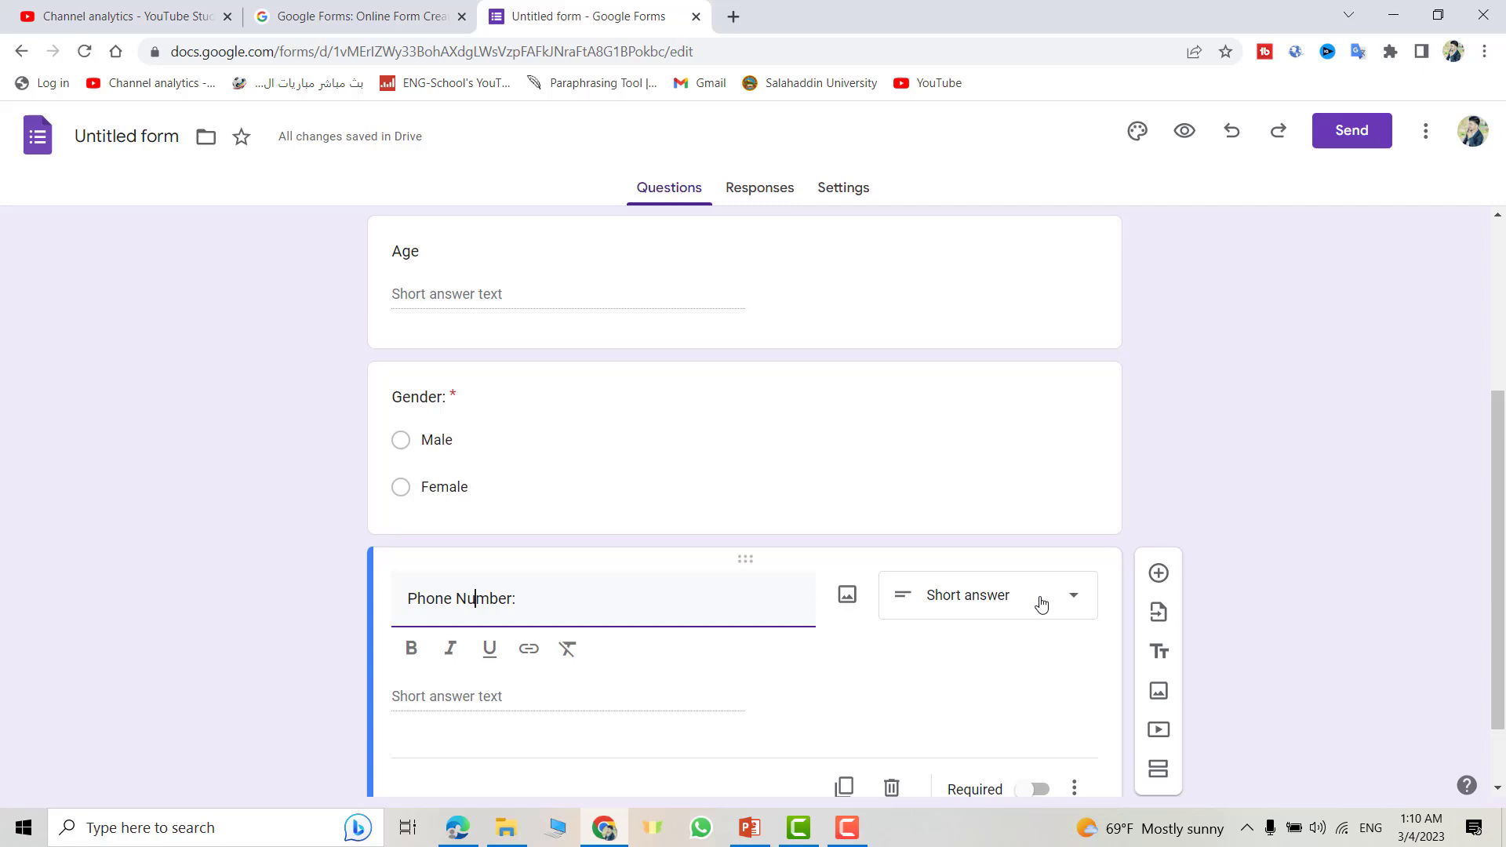
Add a 'Comments' question below Phone Number.
scroll(1083, 580, down, 1)
click(1160, 488)
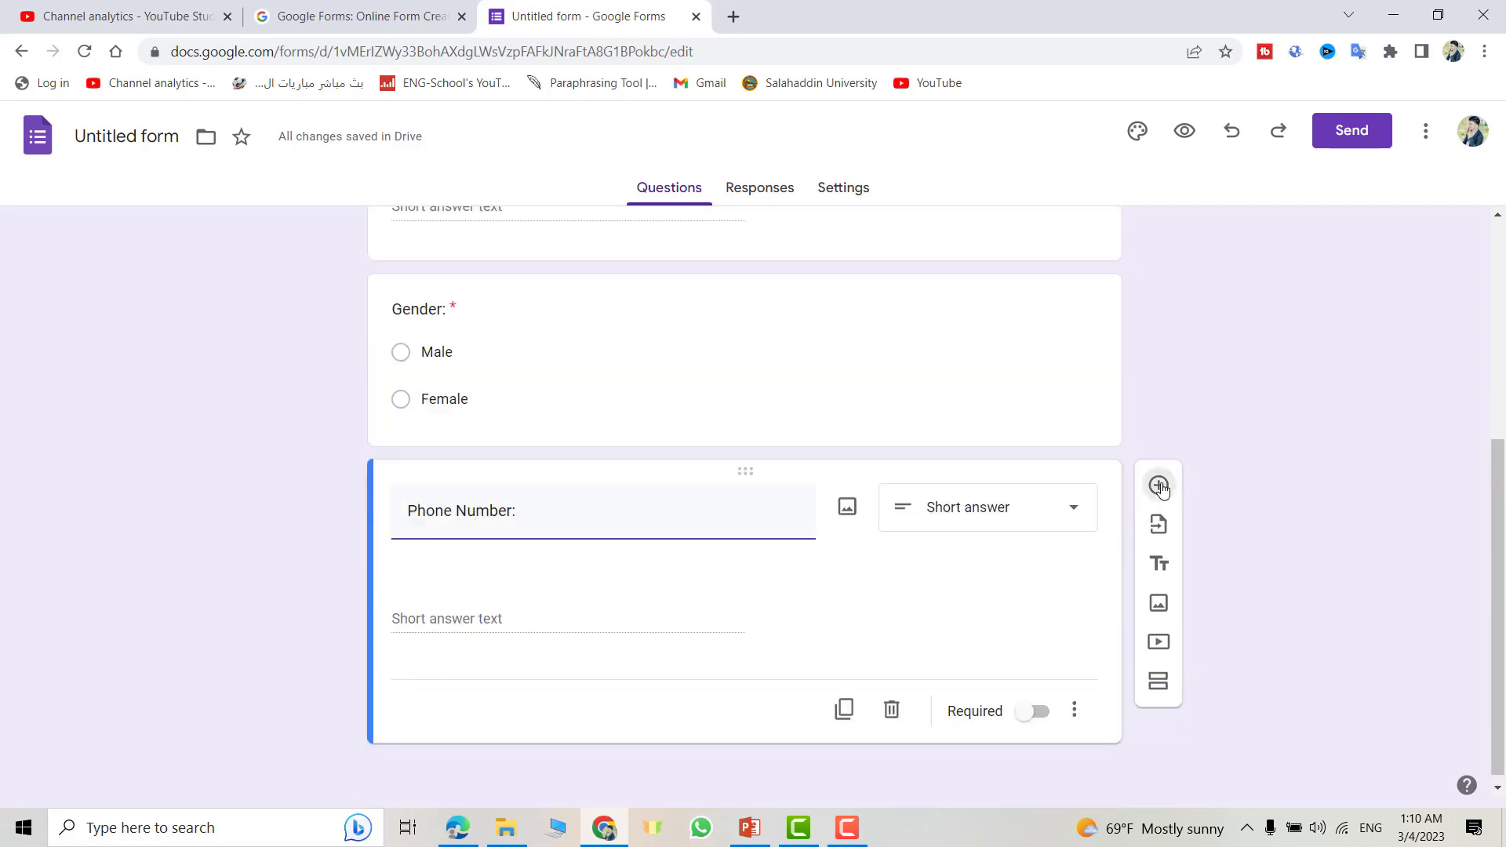
text(Comments)
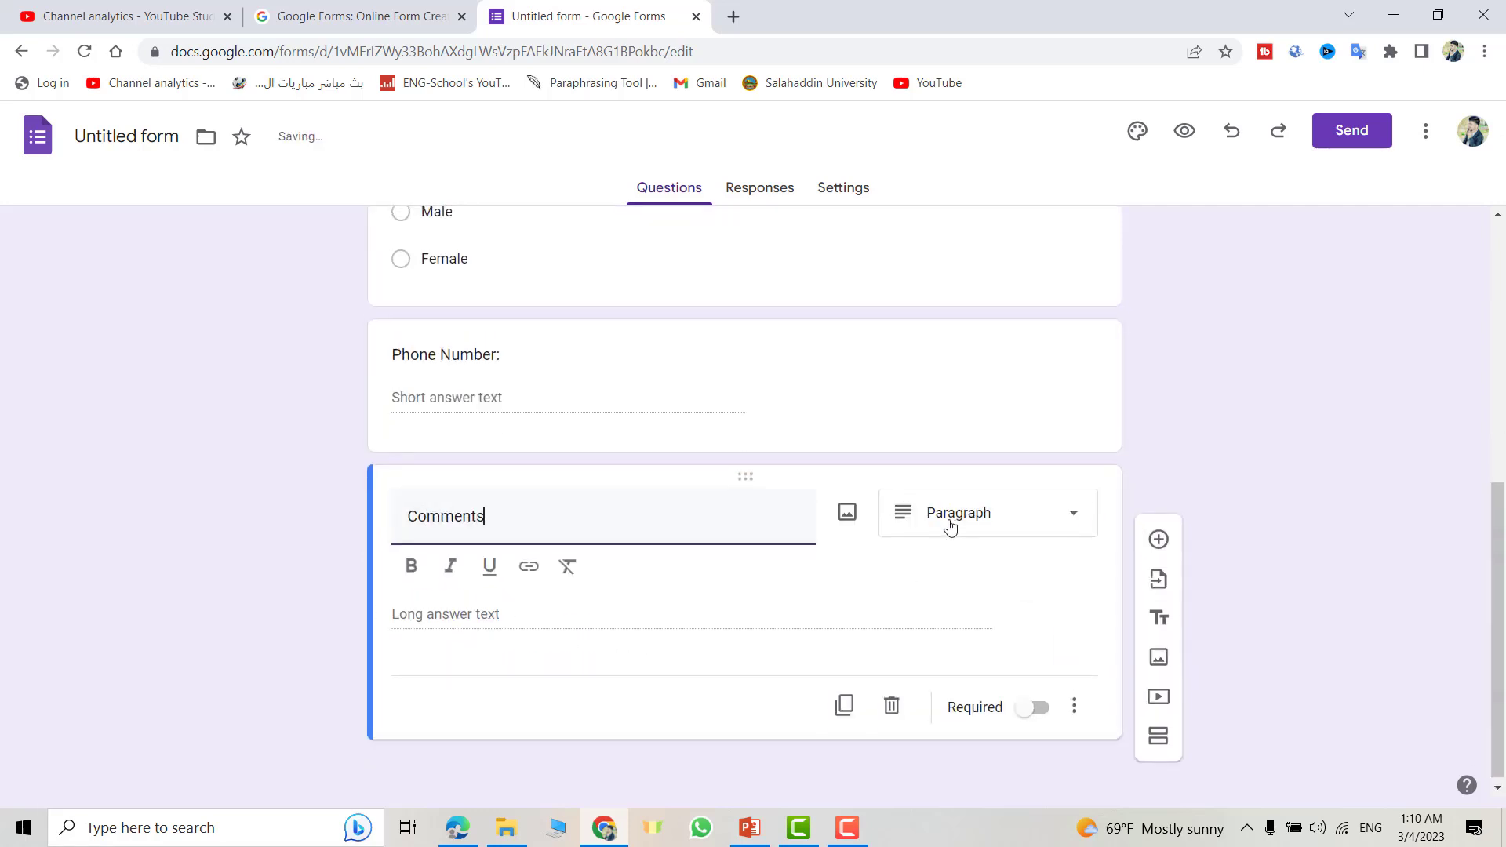
scroll(1466, 309, up, 7)
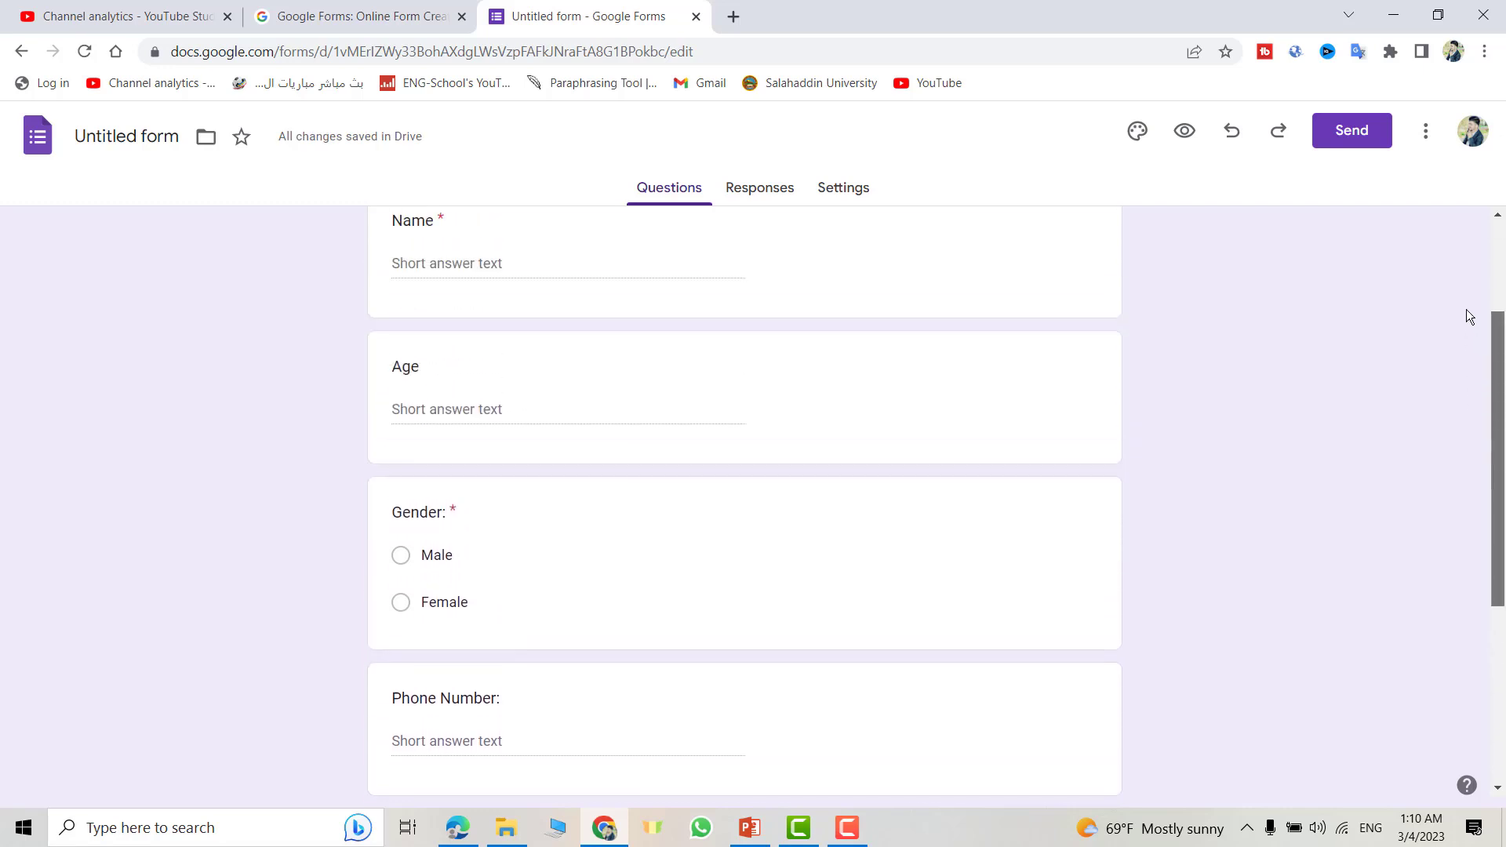
Set the theme's header text size to 20 and select the form name for renaming.
click(1138, 131)
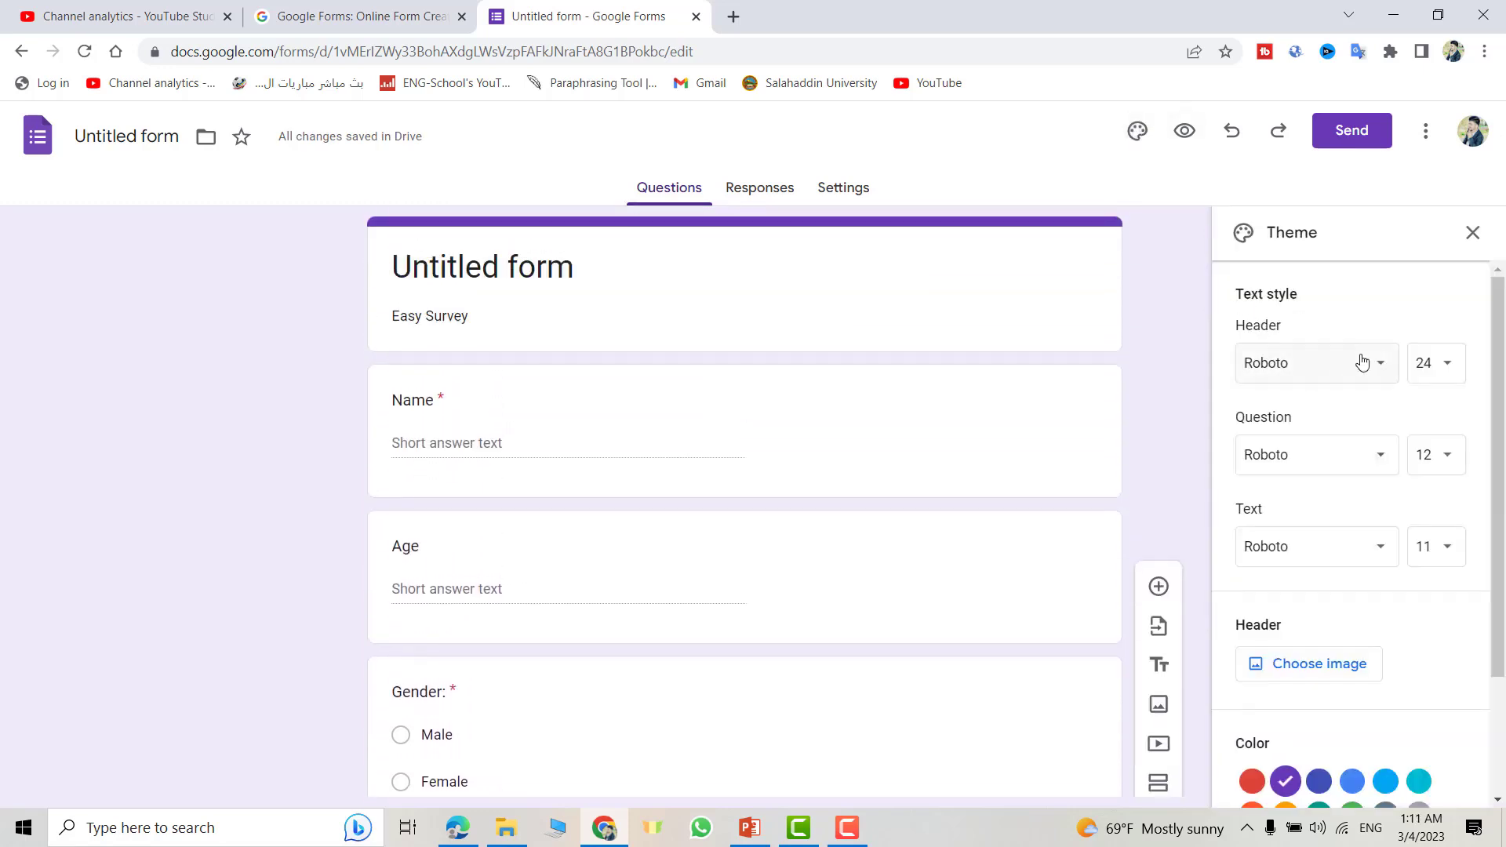
click(1447, 362)
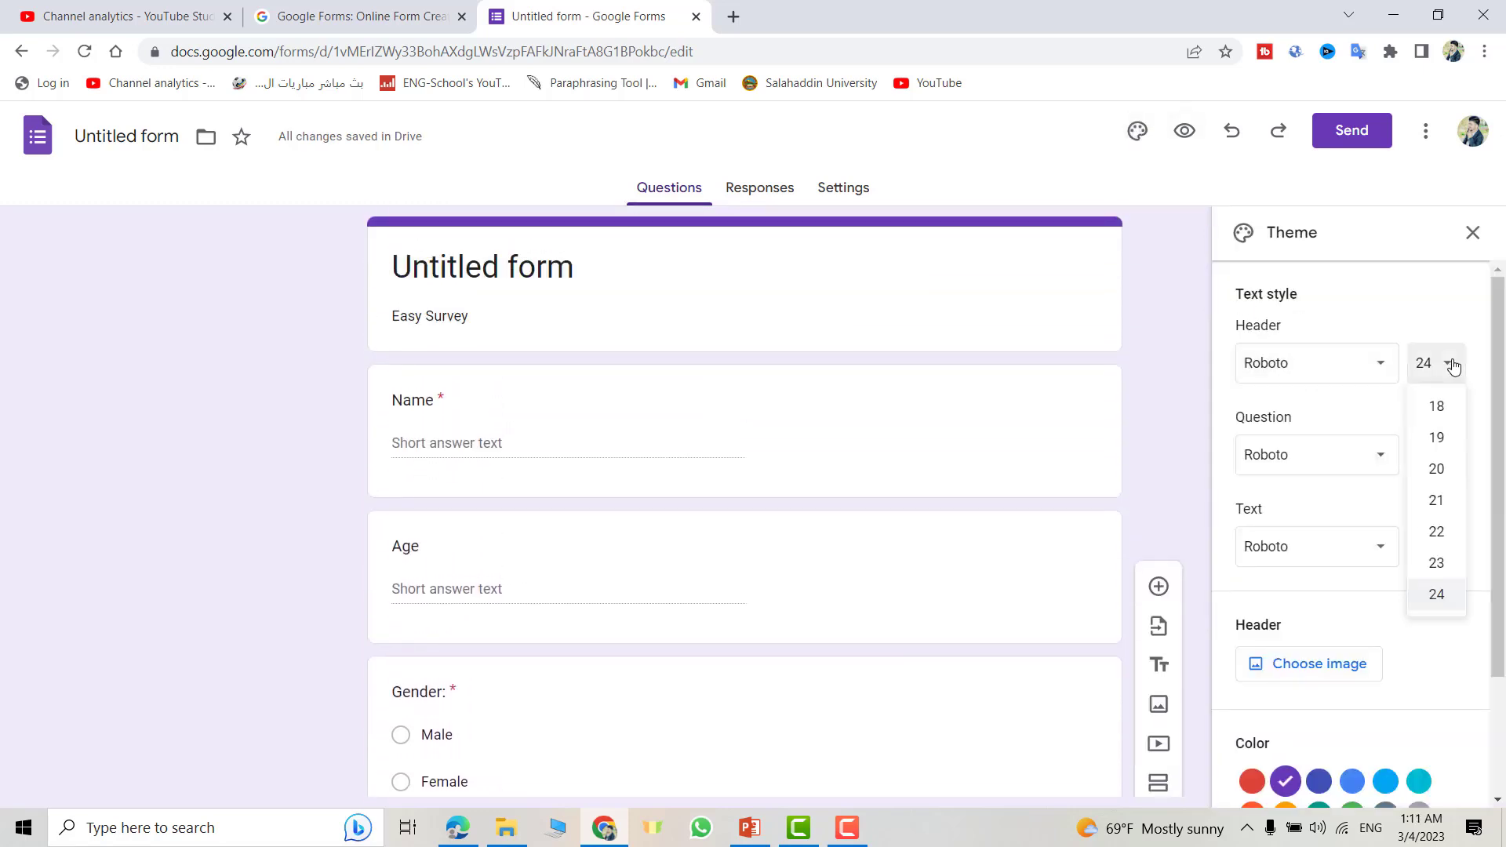
click(1439, 471)
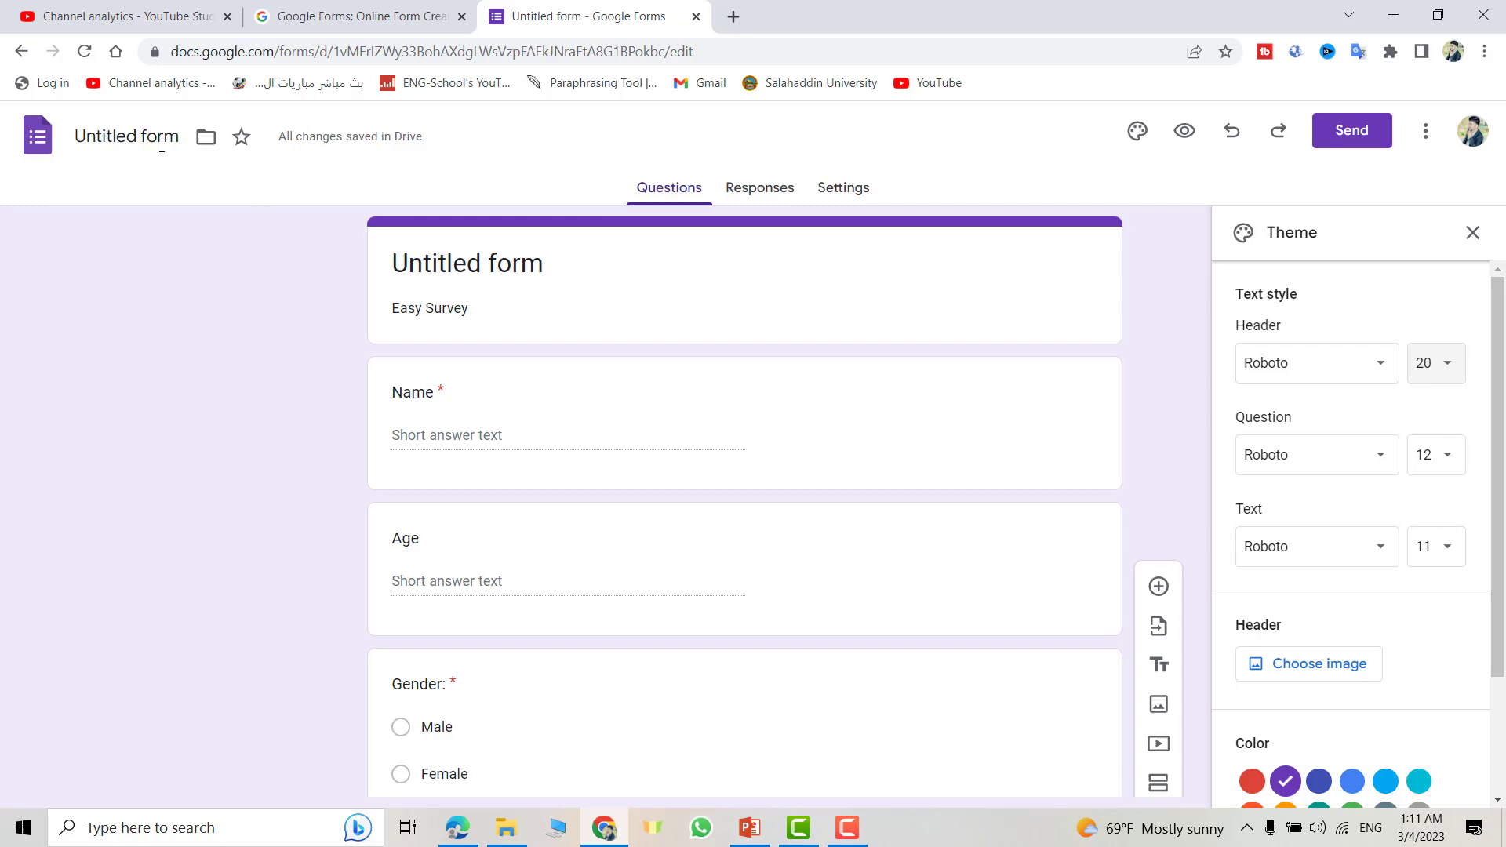
click(123, 138)
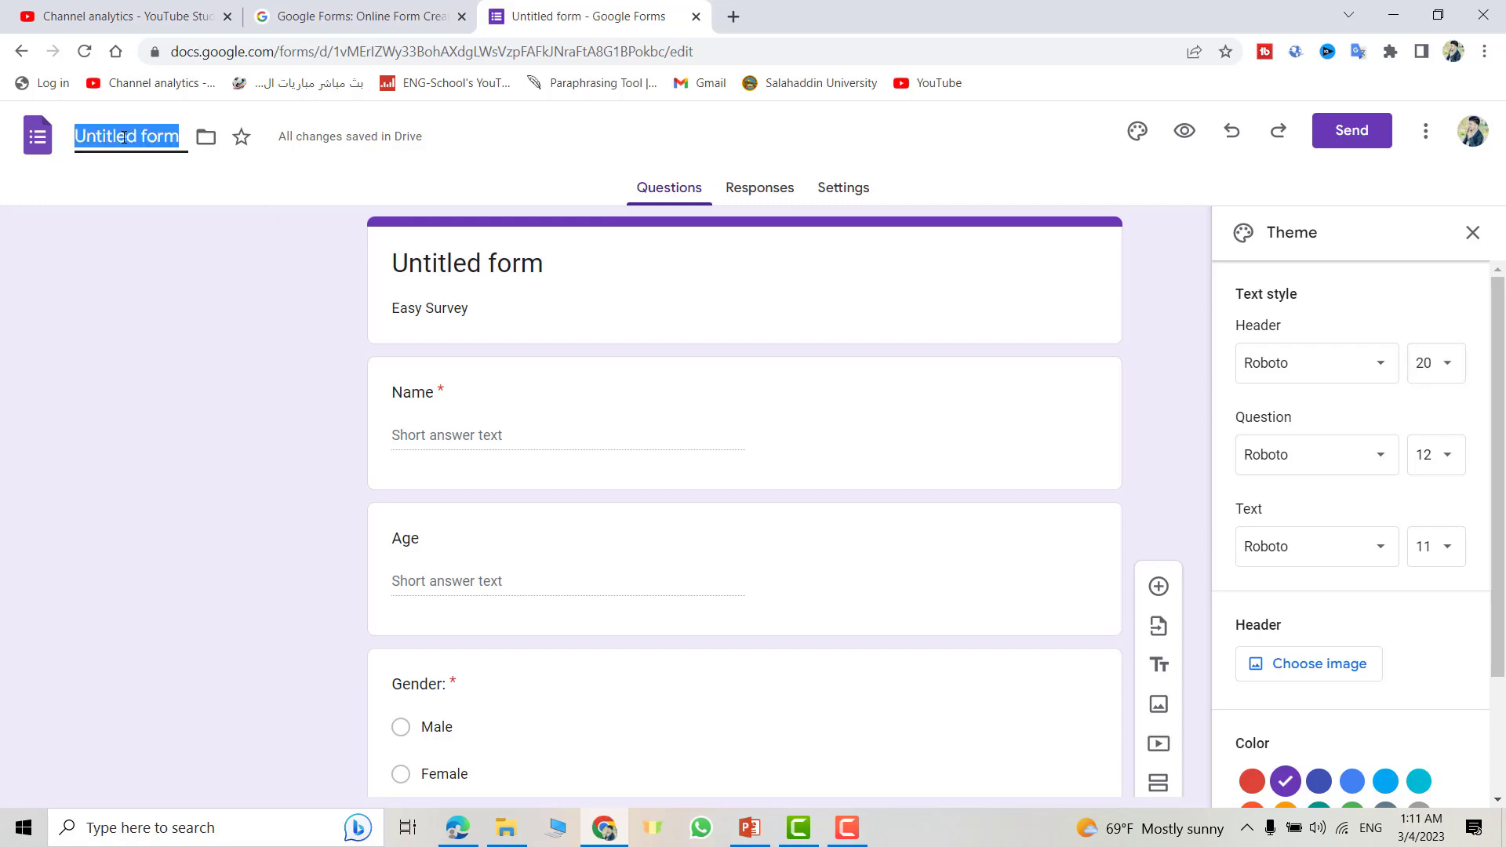
Name the form 'Easy Survey' and set the header to Impact, size 24.
text(Easy Survey)
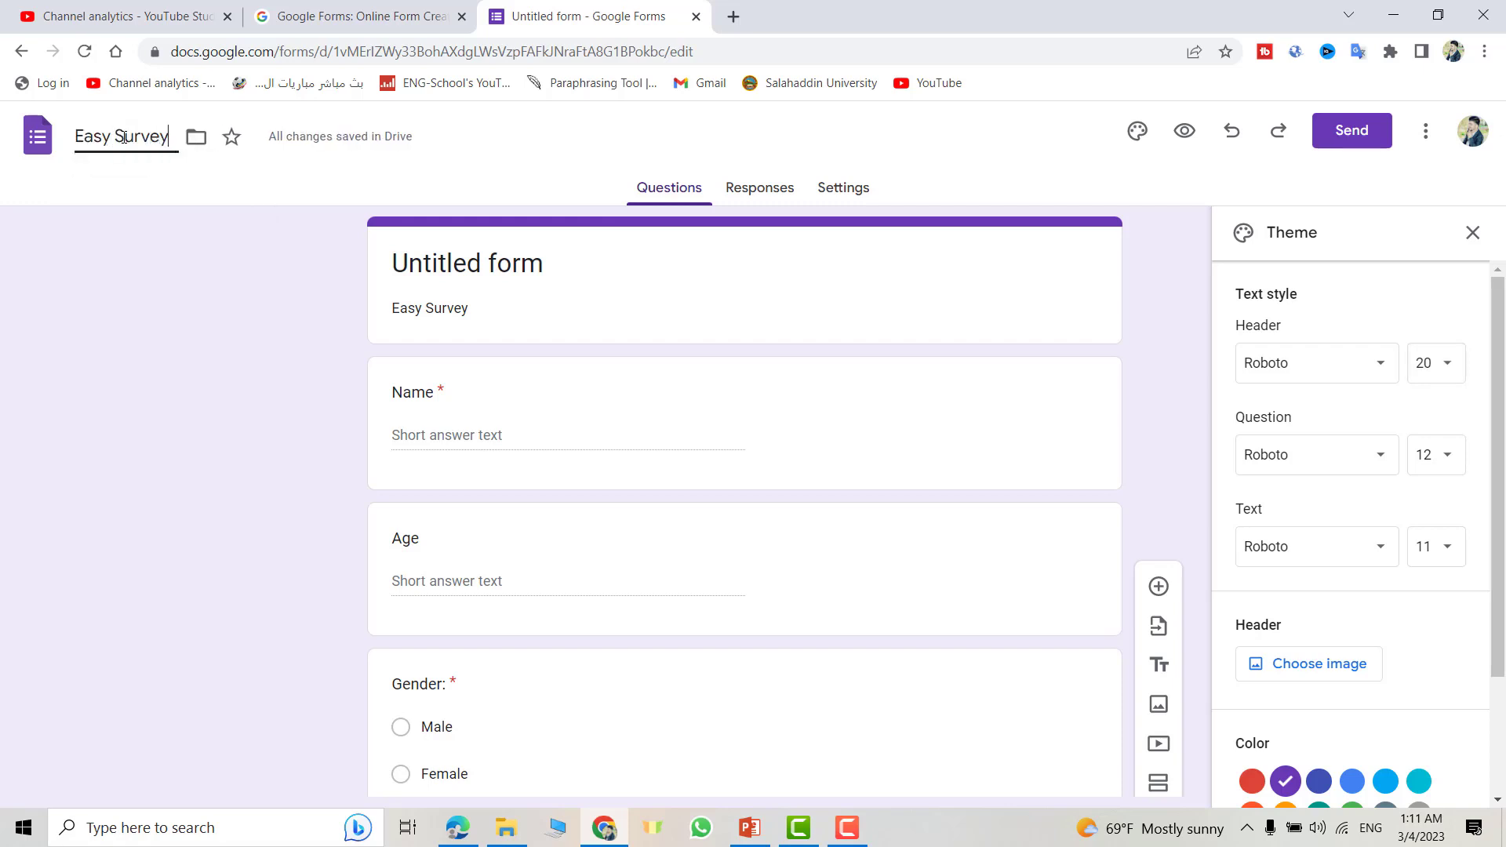
key(Return)
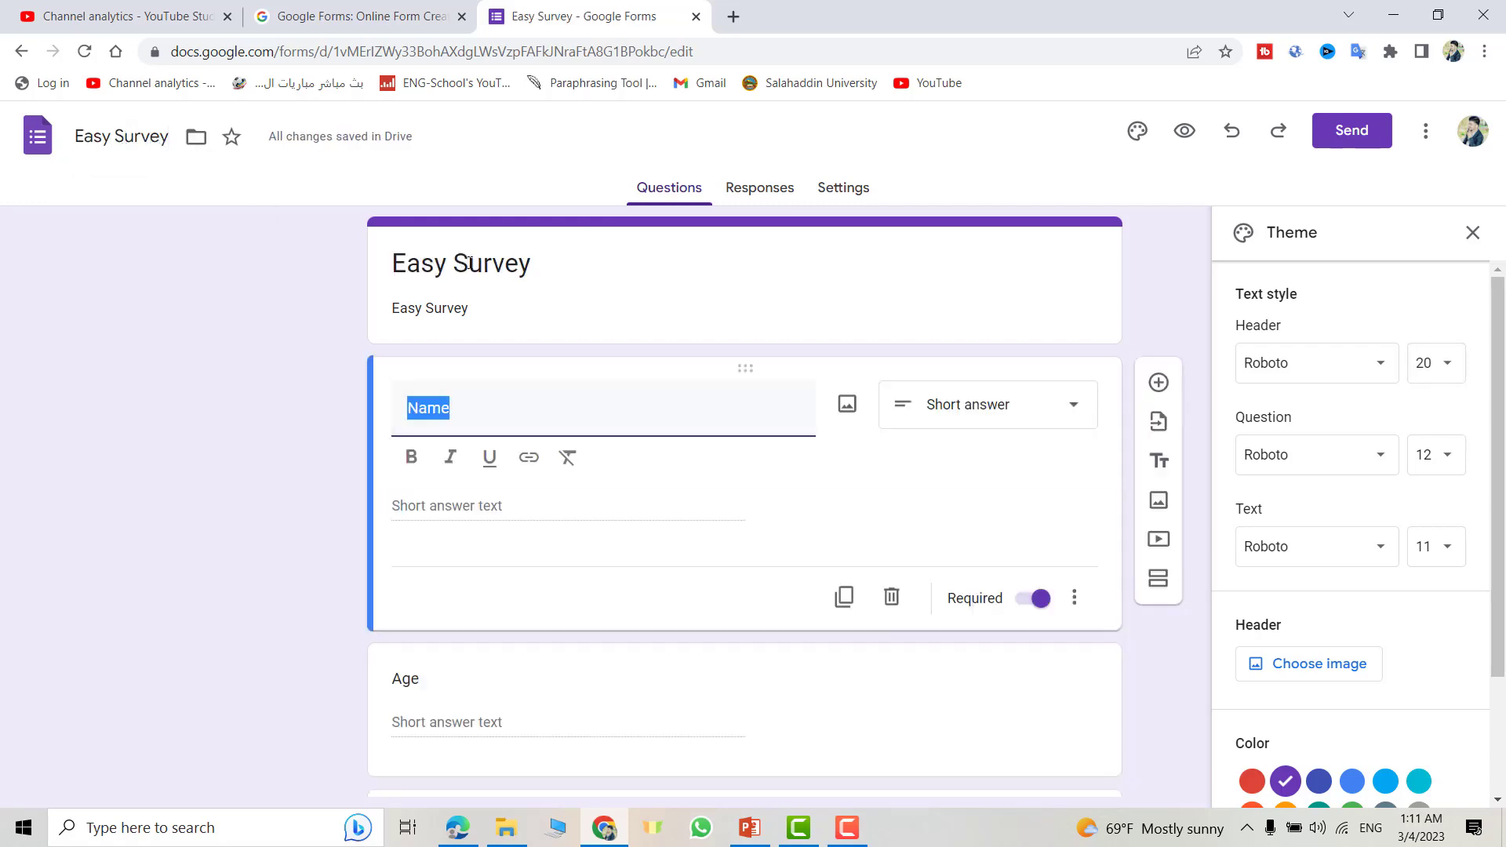
click(1447, 368)
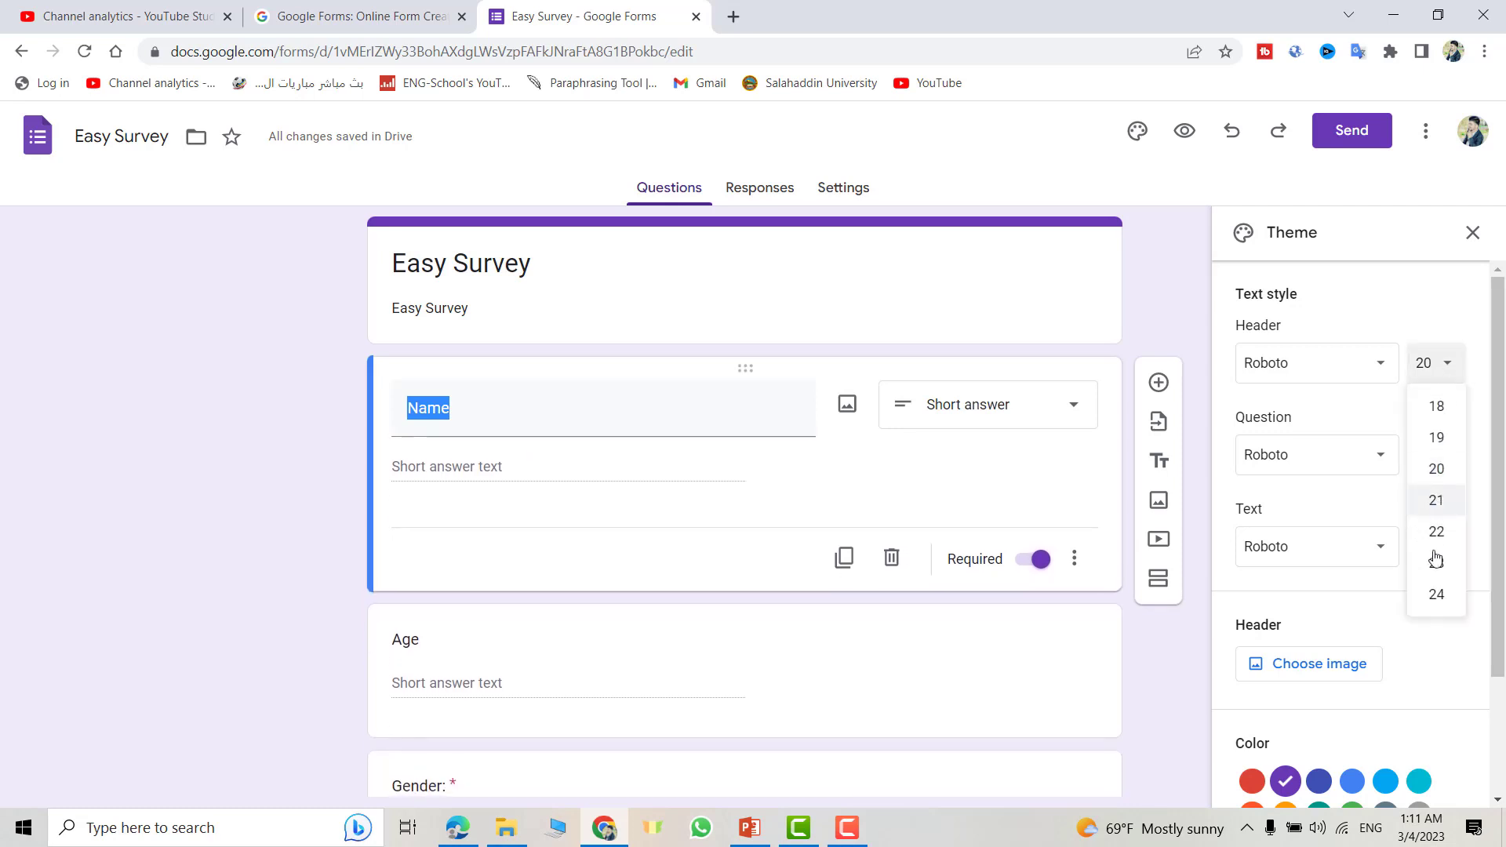
click(1427, 599)
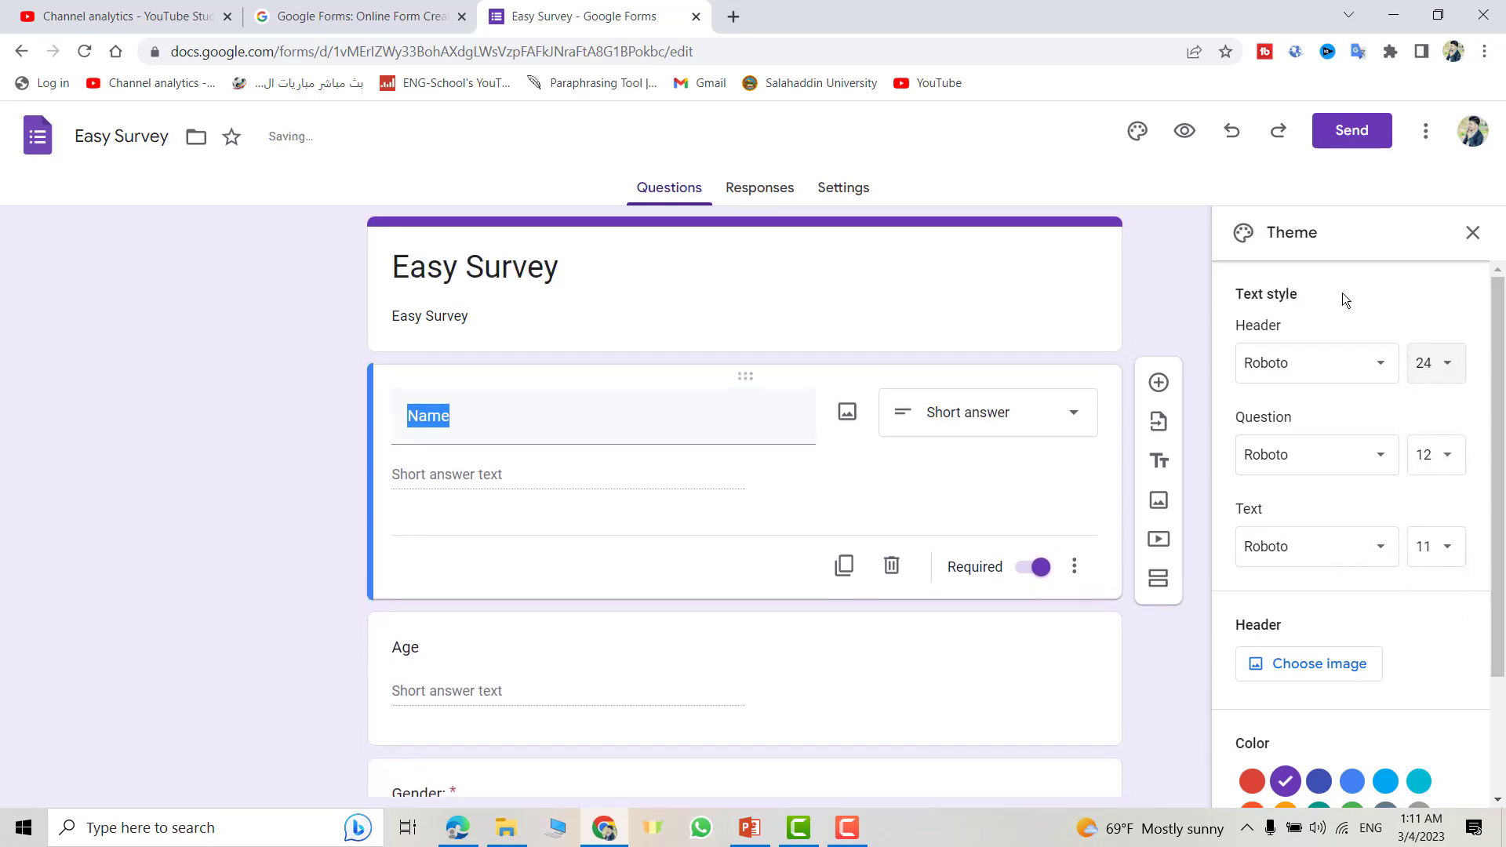
click(1370, 369)
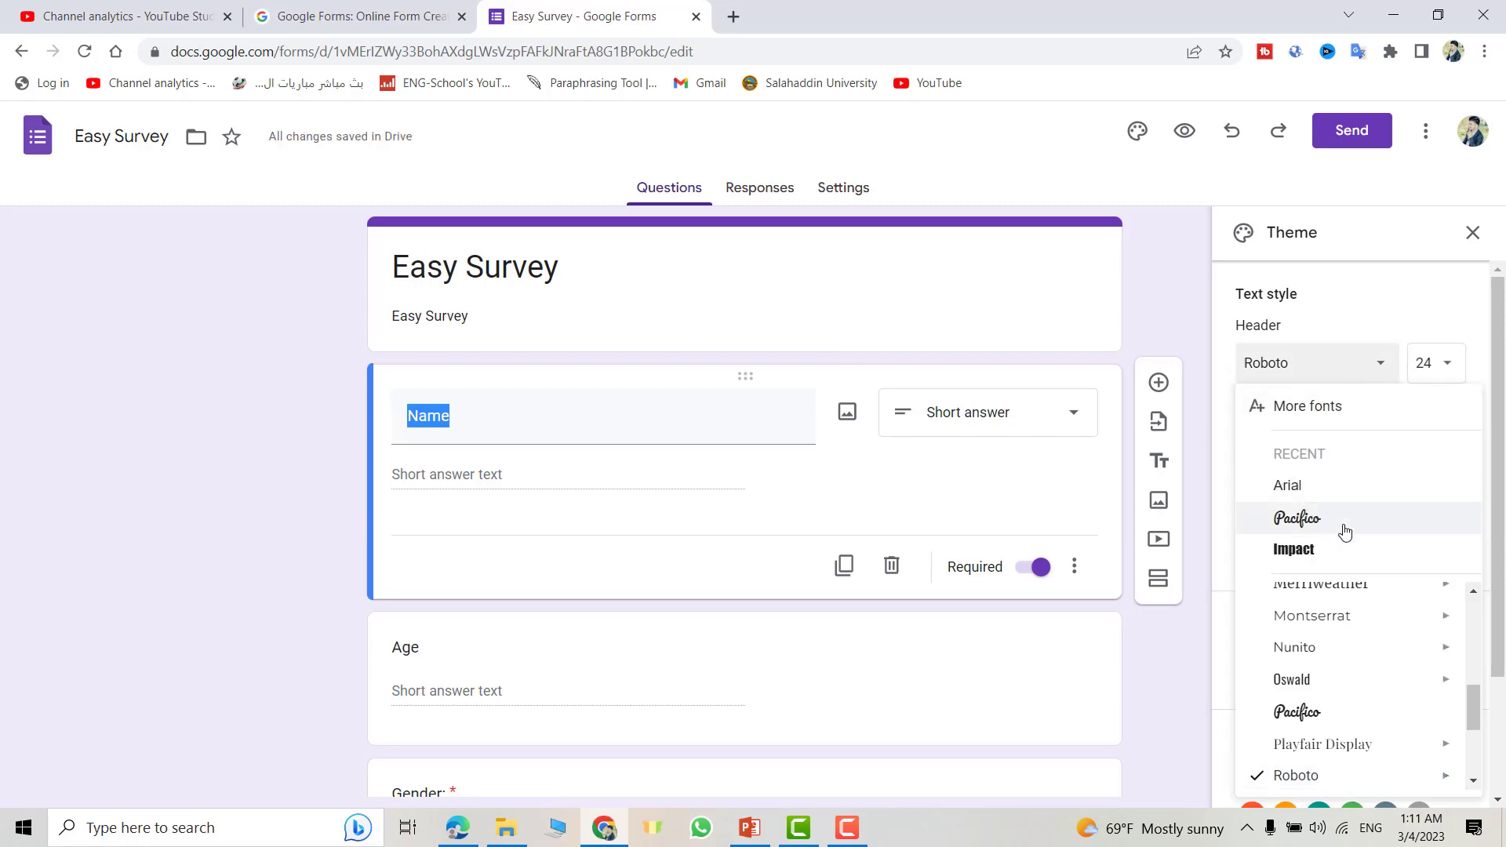
click(1303, 550)
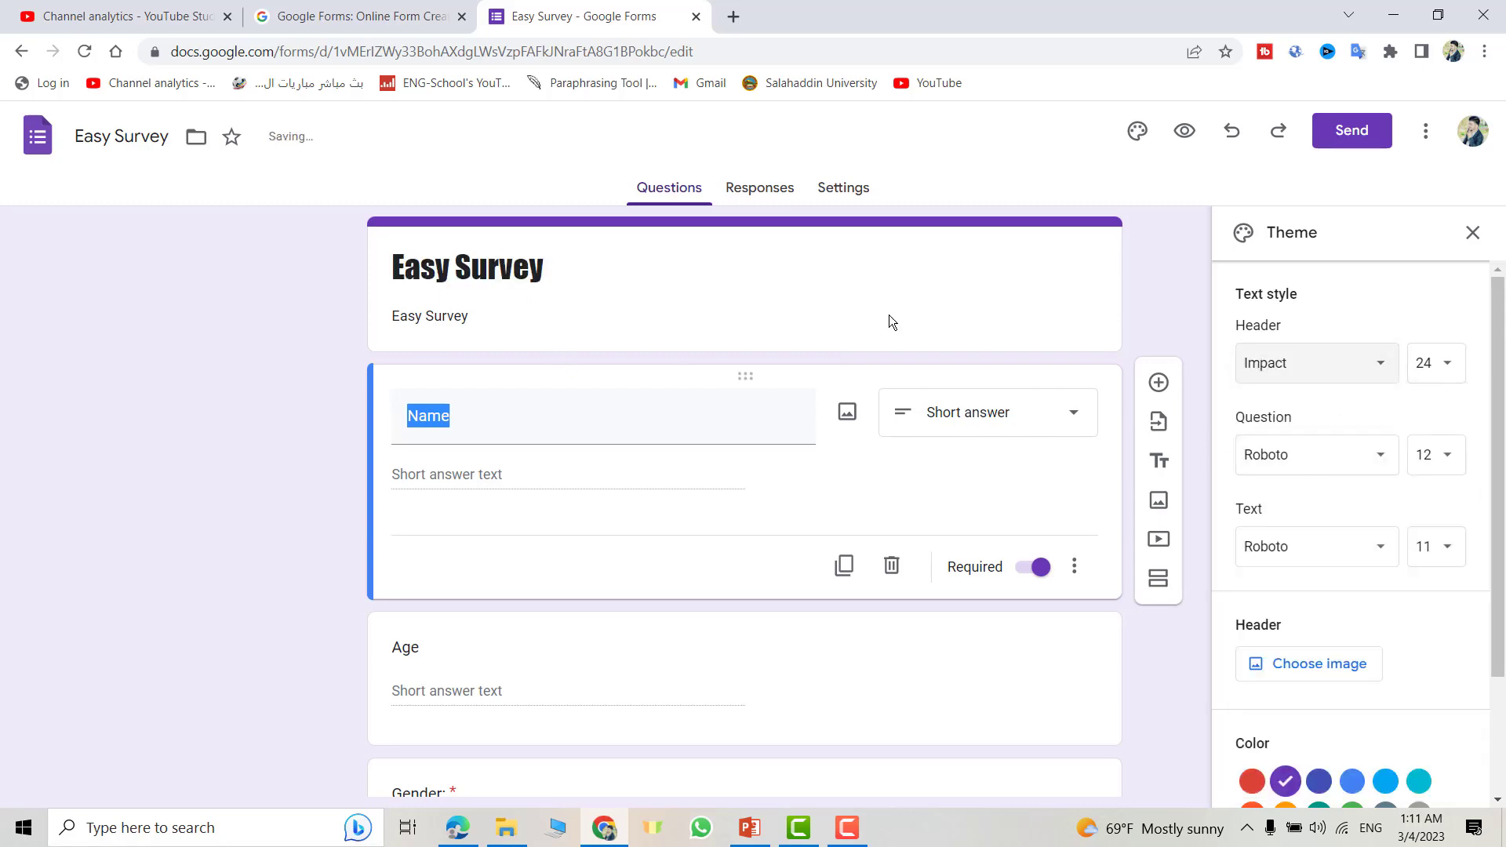
Set question text to size 18 and body text to Arial size 12.
click(1445, 461)
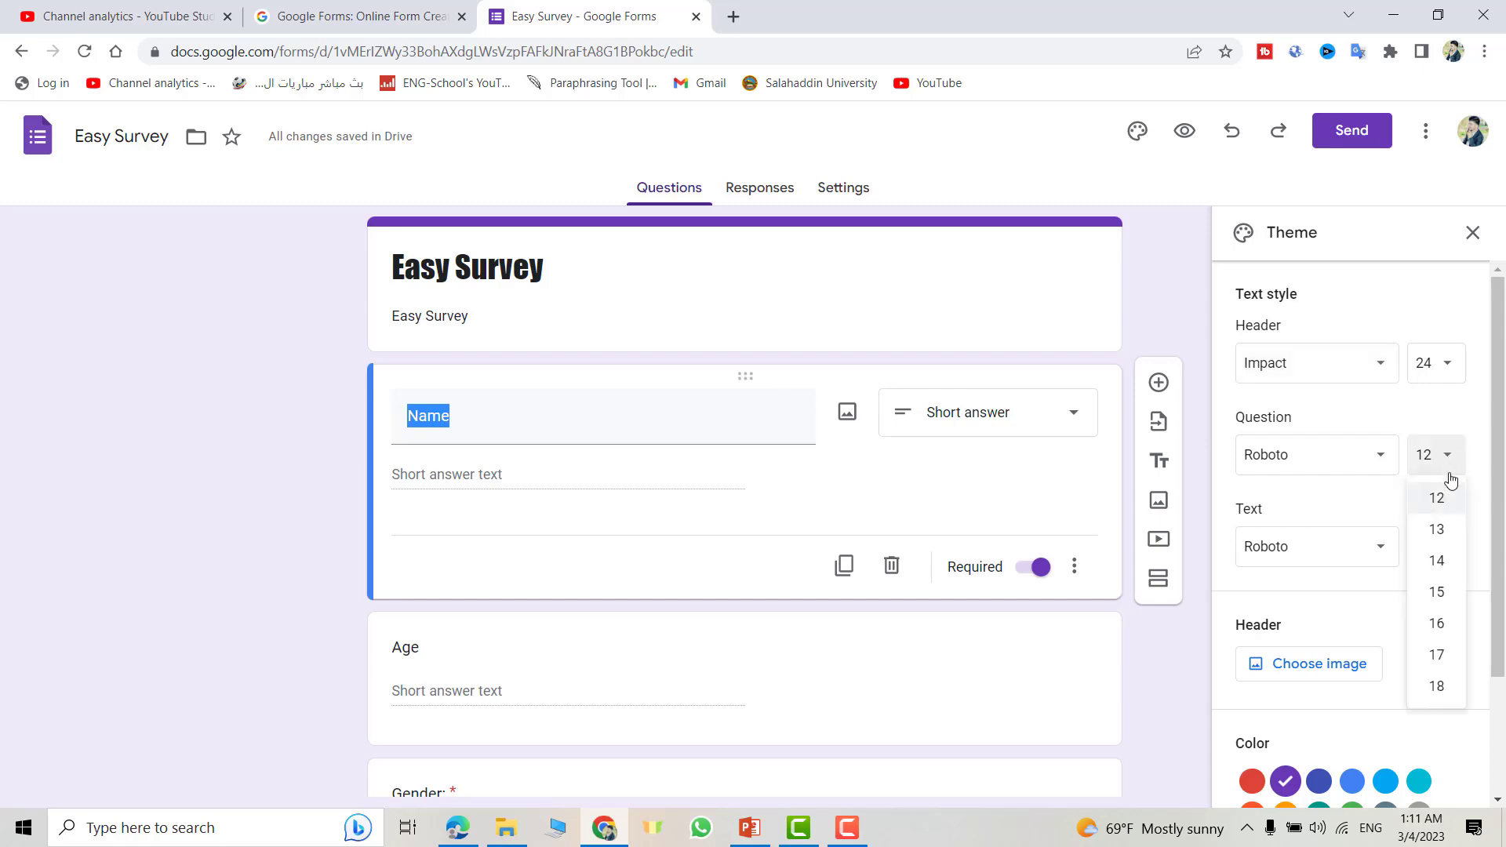
click(1436, 687)
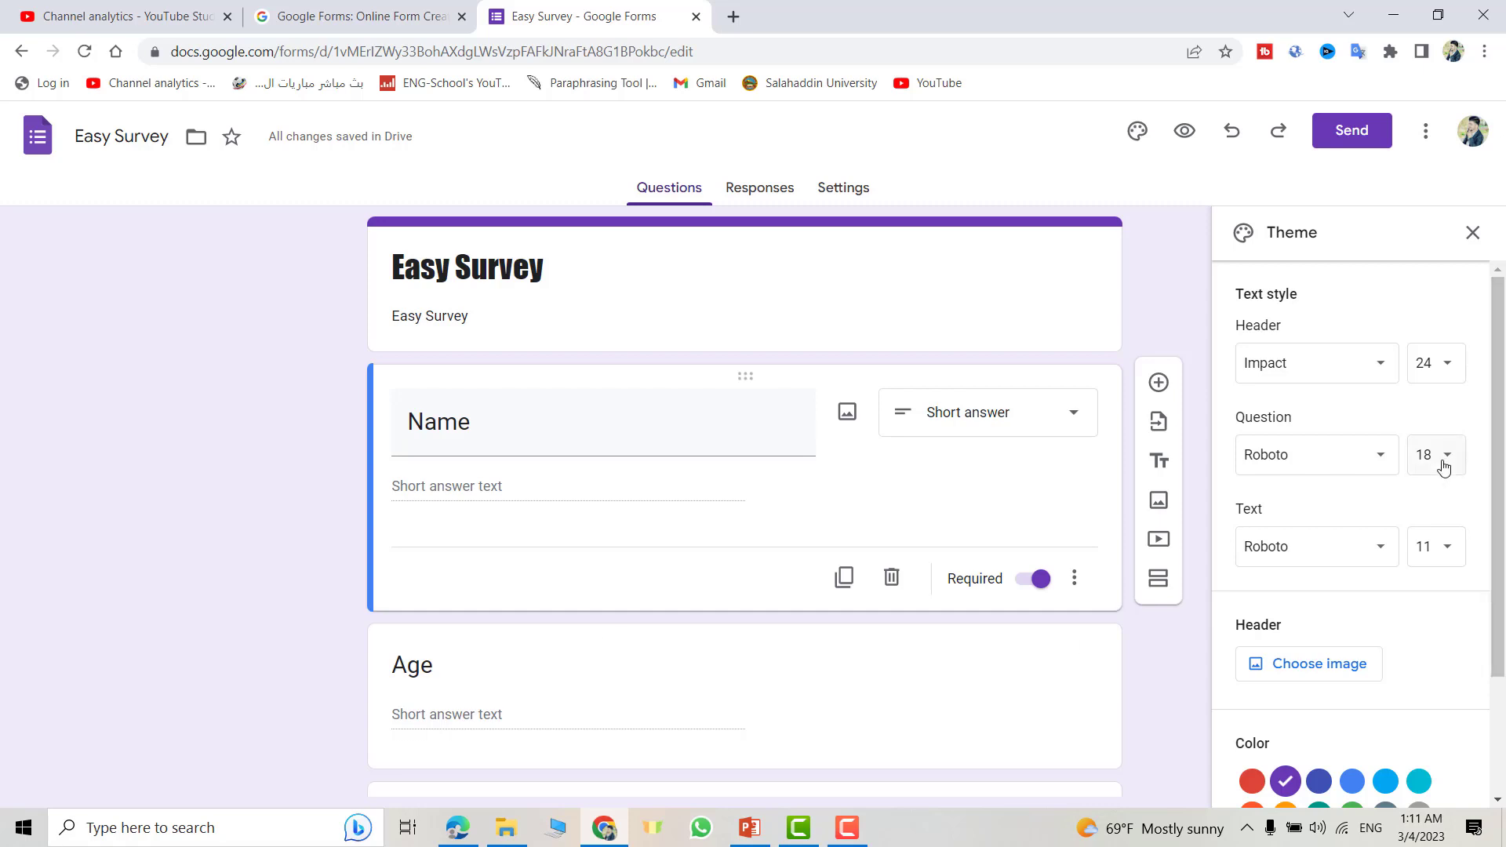
click(1445, 549)
click(1438, 682)
click(1380, 553)
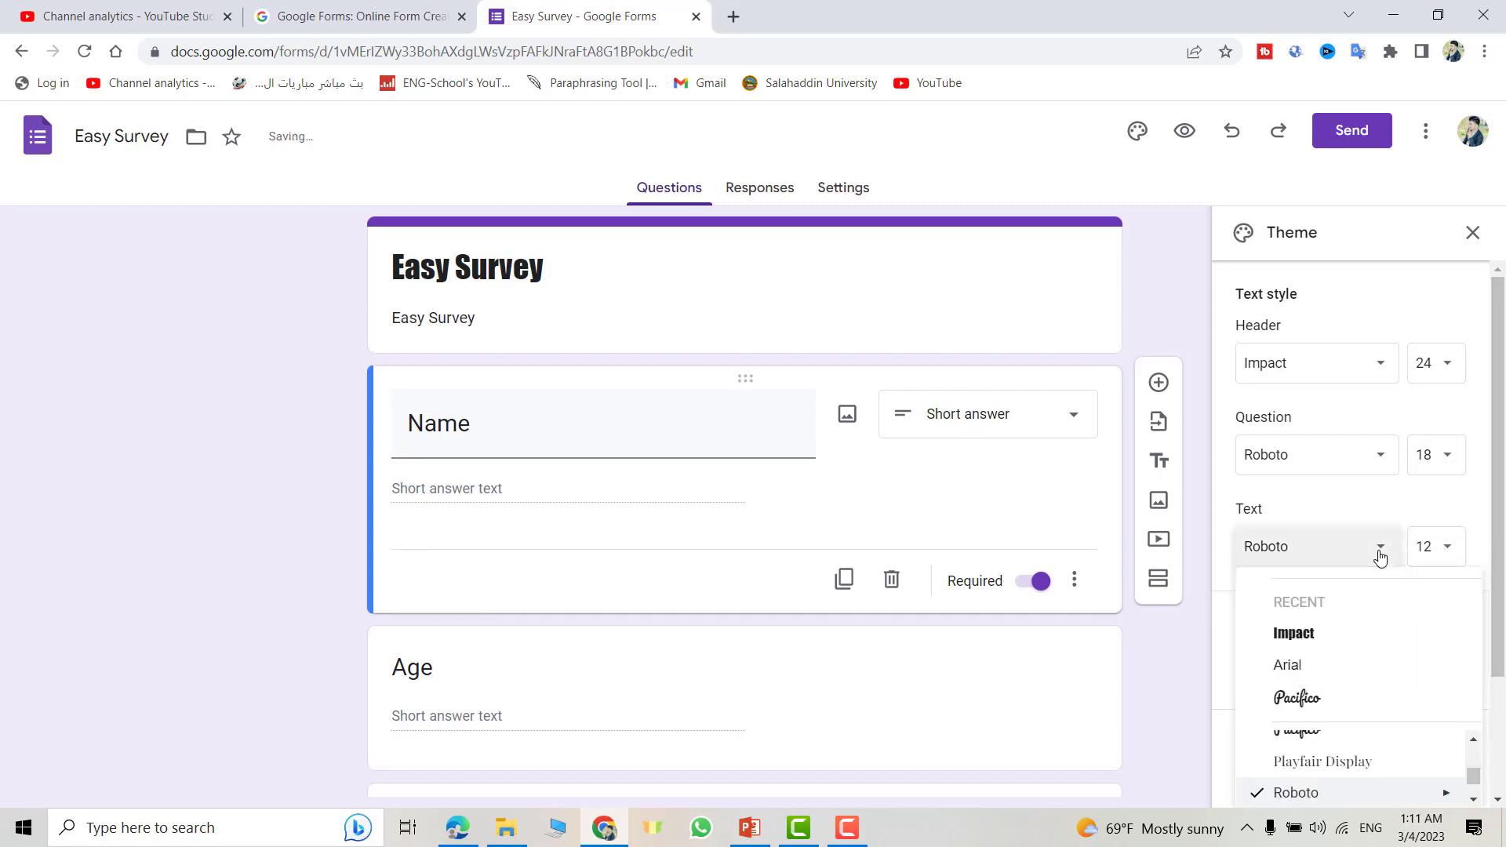
click(1287, 665)
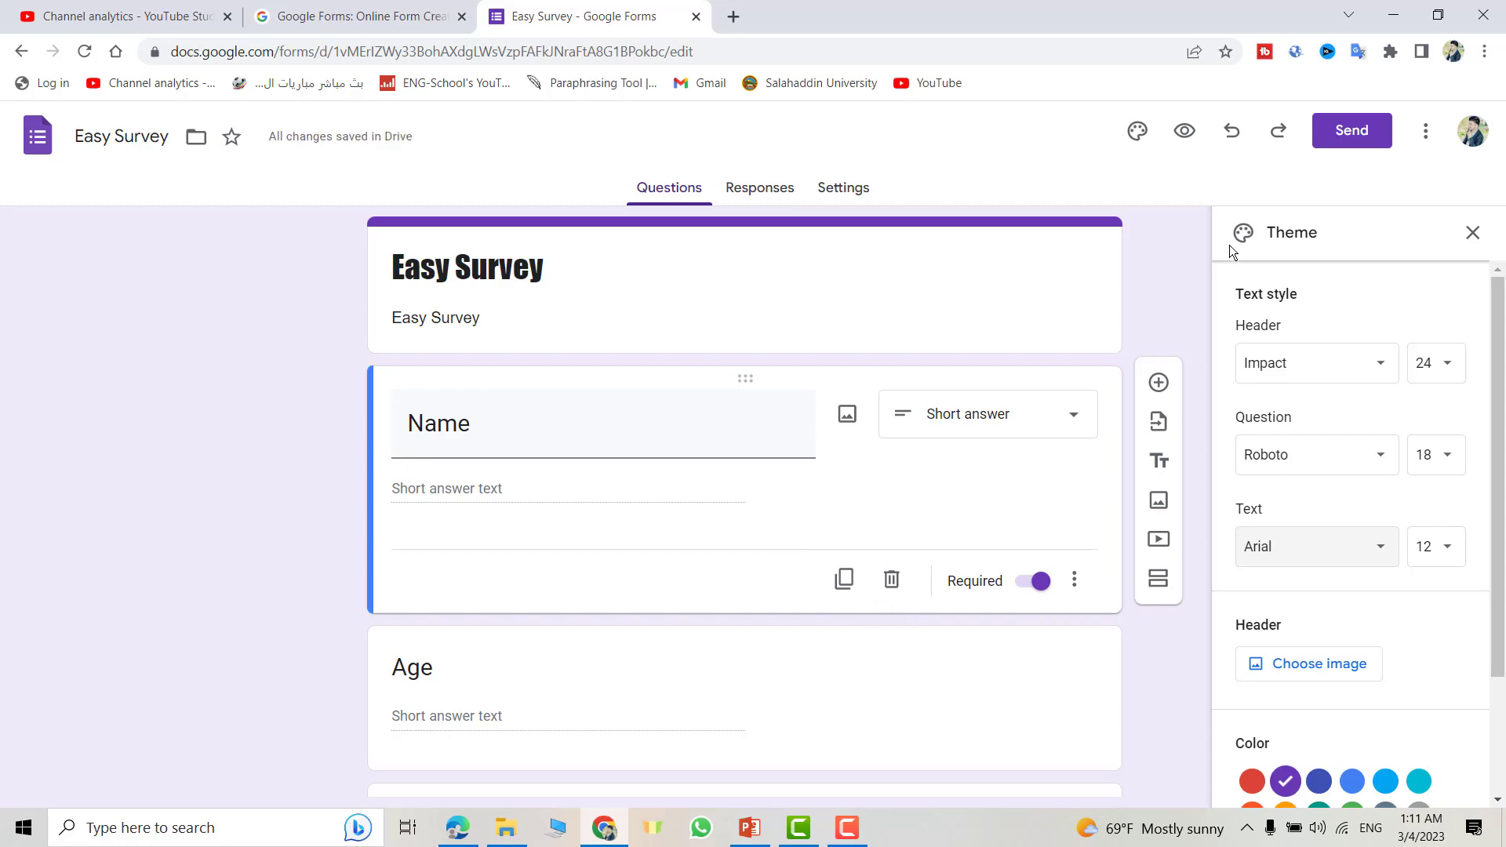
Insert the tech-style Work and School image as the form header.
click(1137, 133)
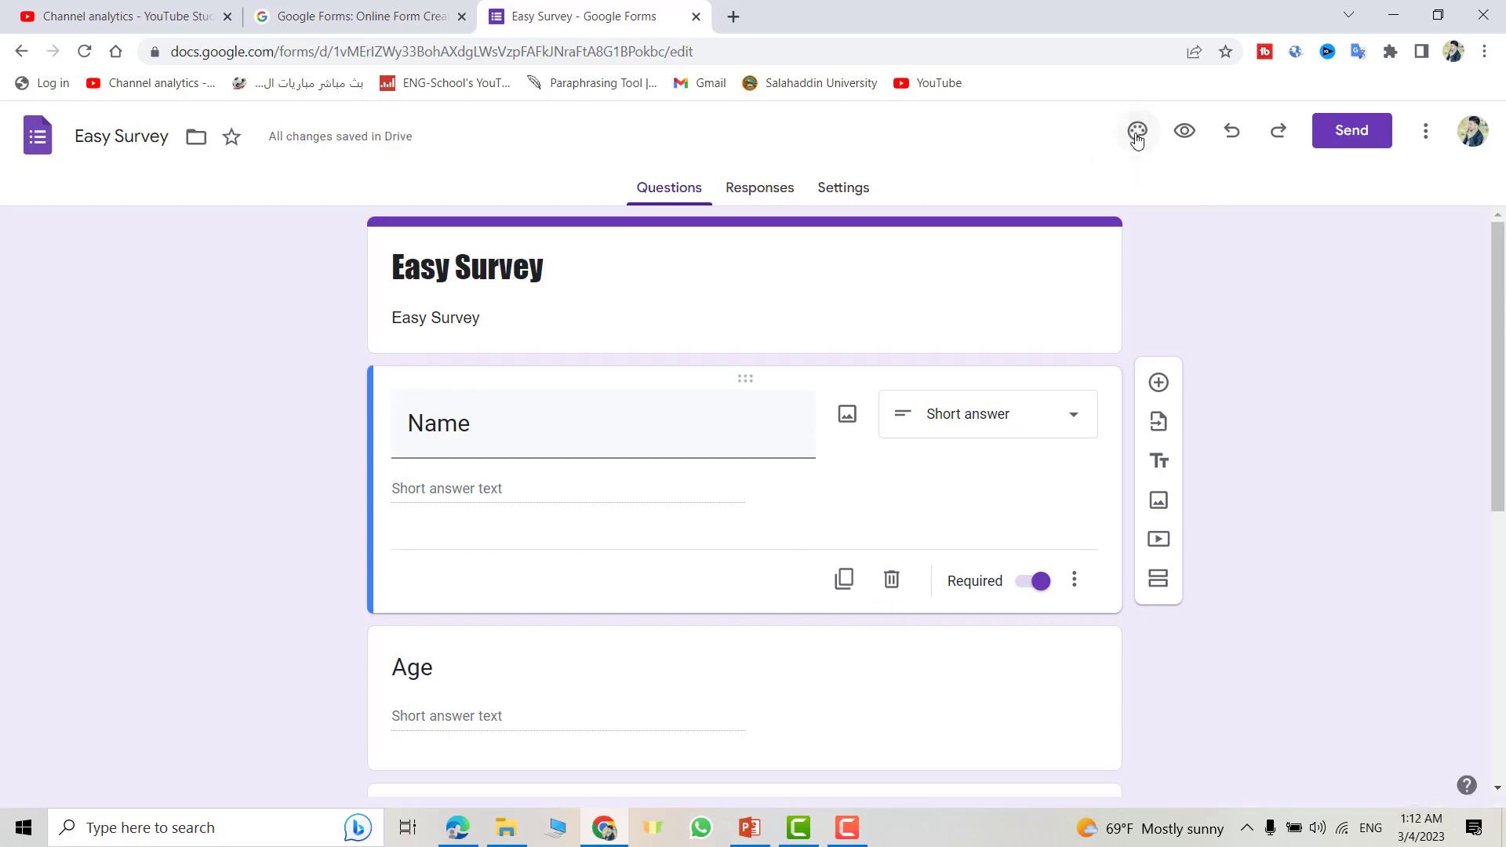
click(1138, 133)
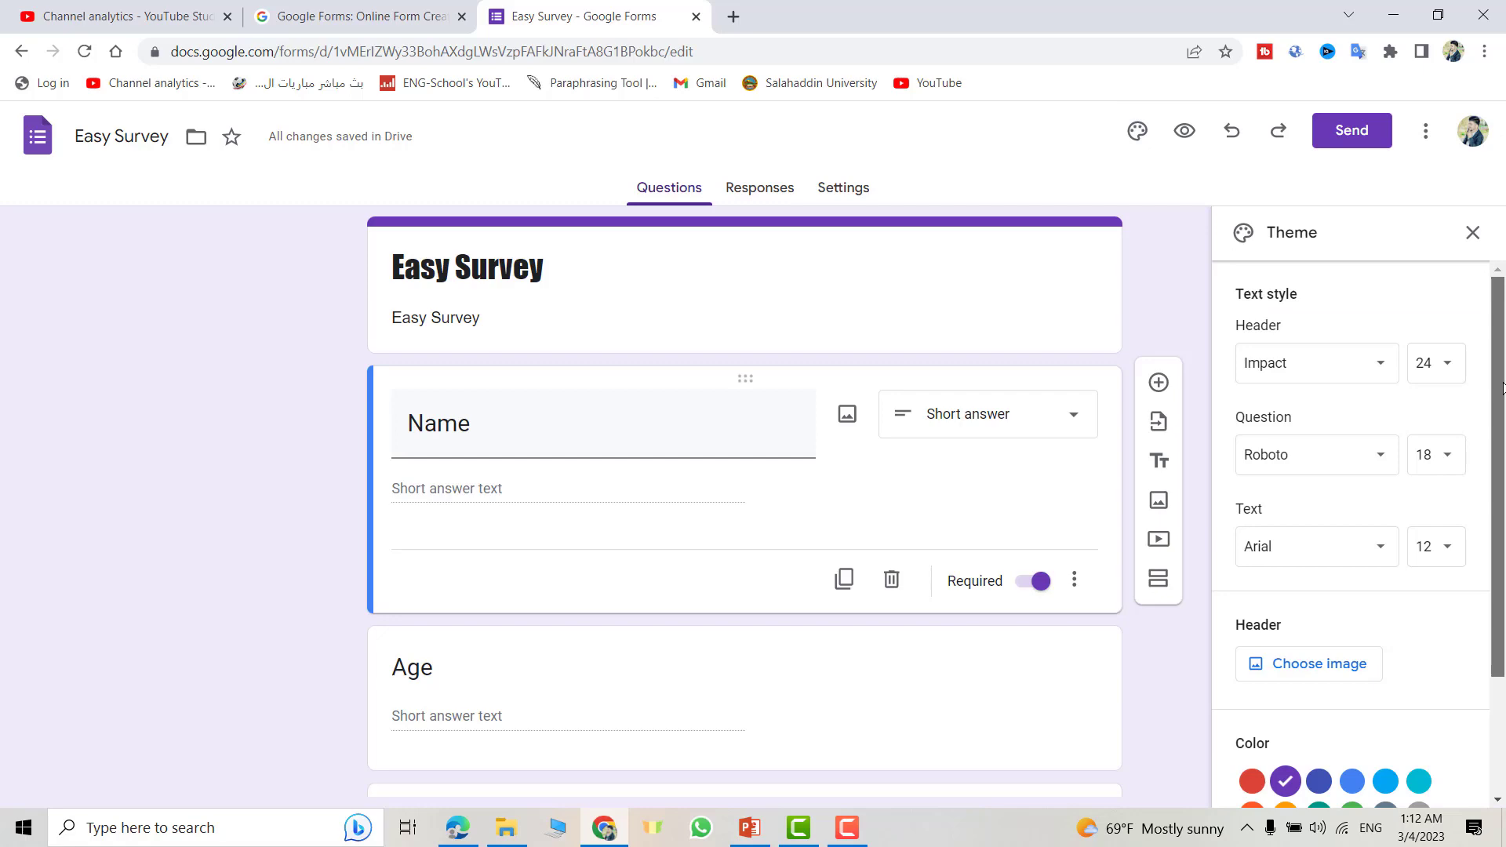
drag(1495, 372, 1496, 487)
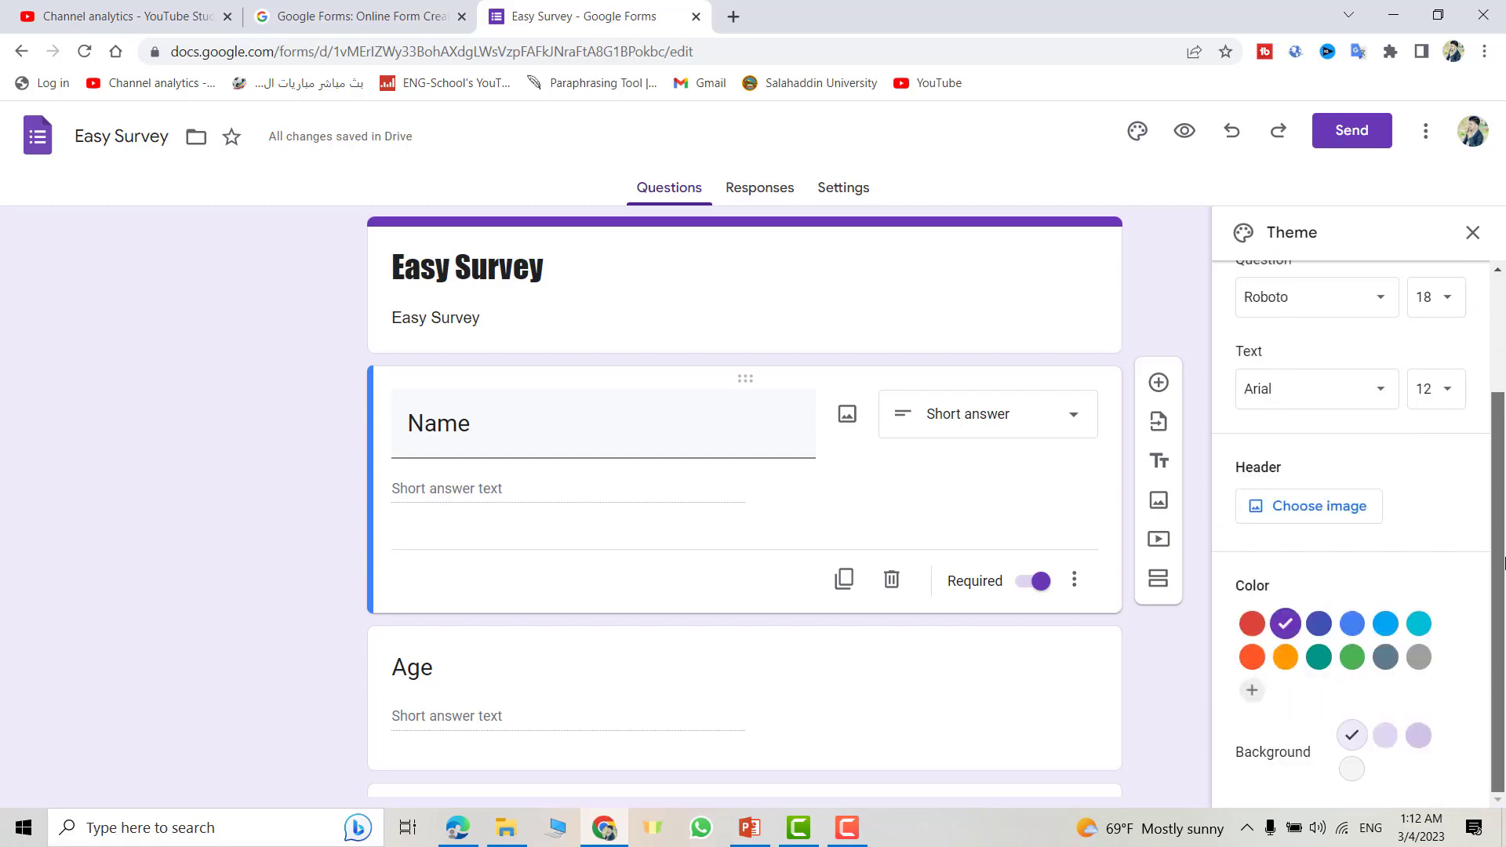
click(1317, 514)
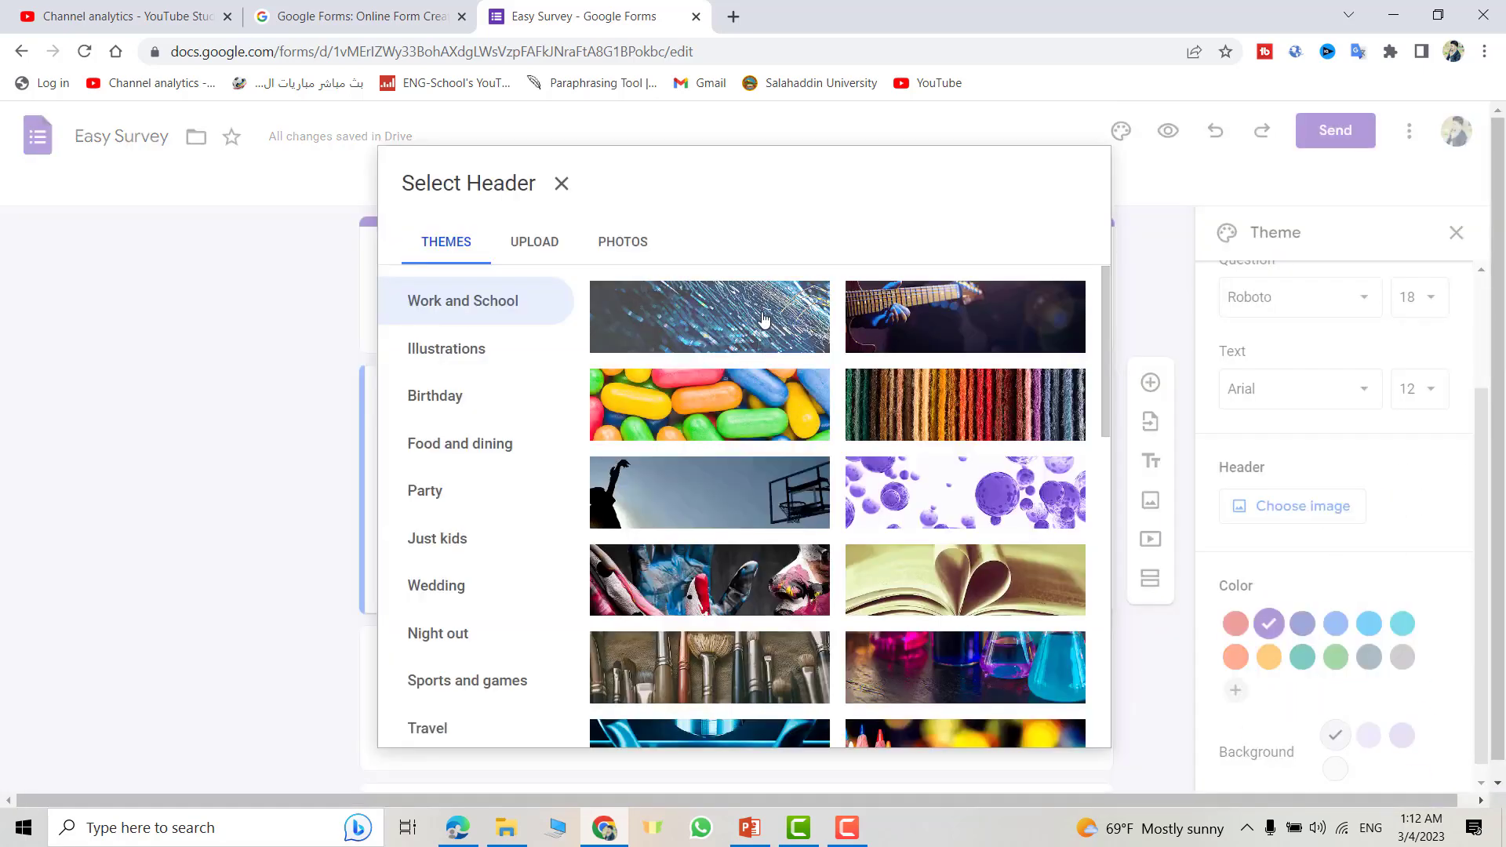
click(763, 318)
click(1049, 716)
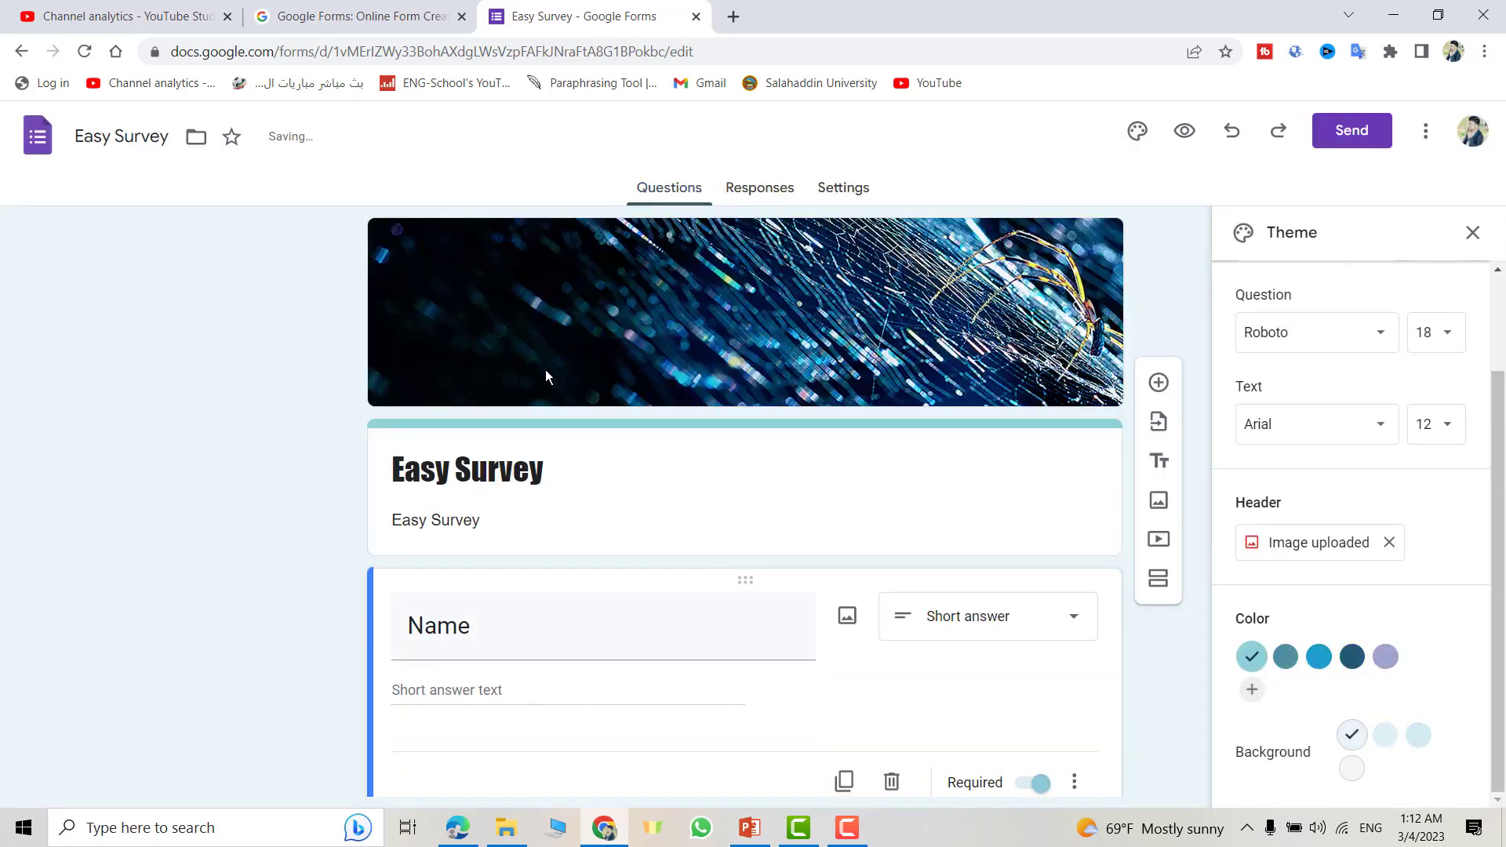
Set the theme colour to lavender with the darkest lavender background.
click(1319, 659)
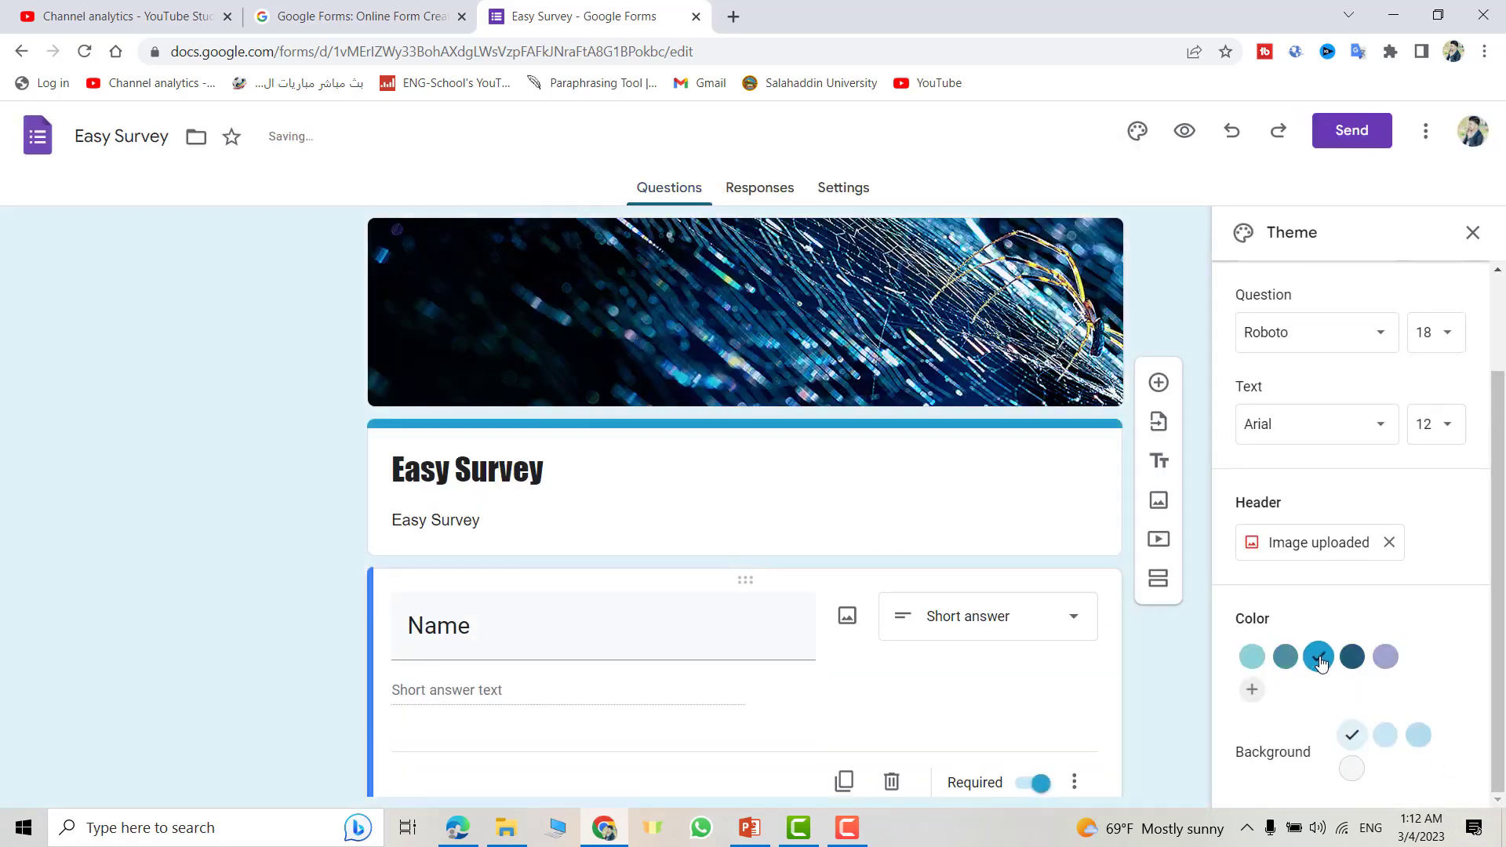
click(1389, 661)
click(1385, 735)
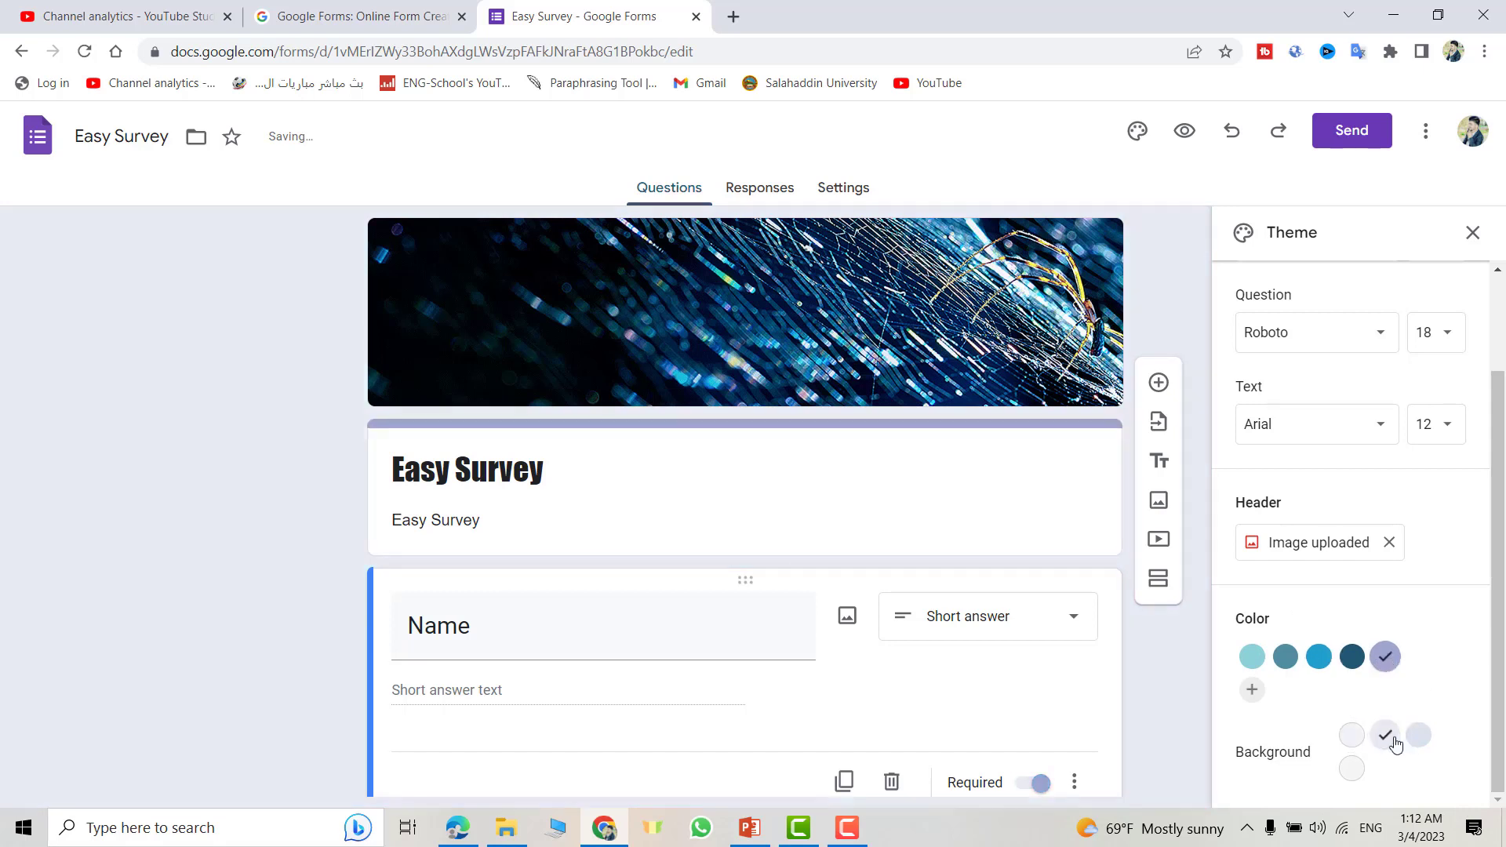
click(1419, 737)
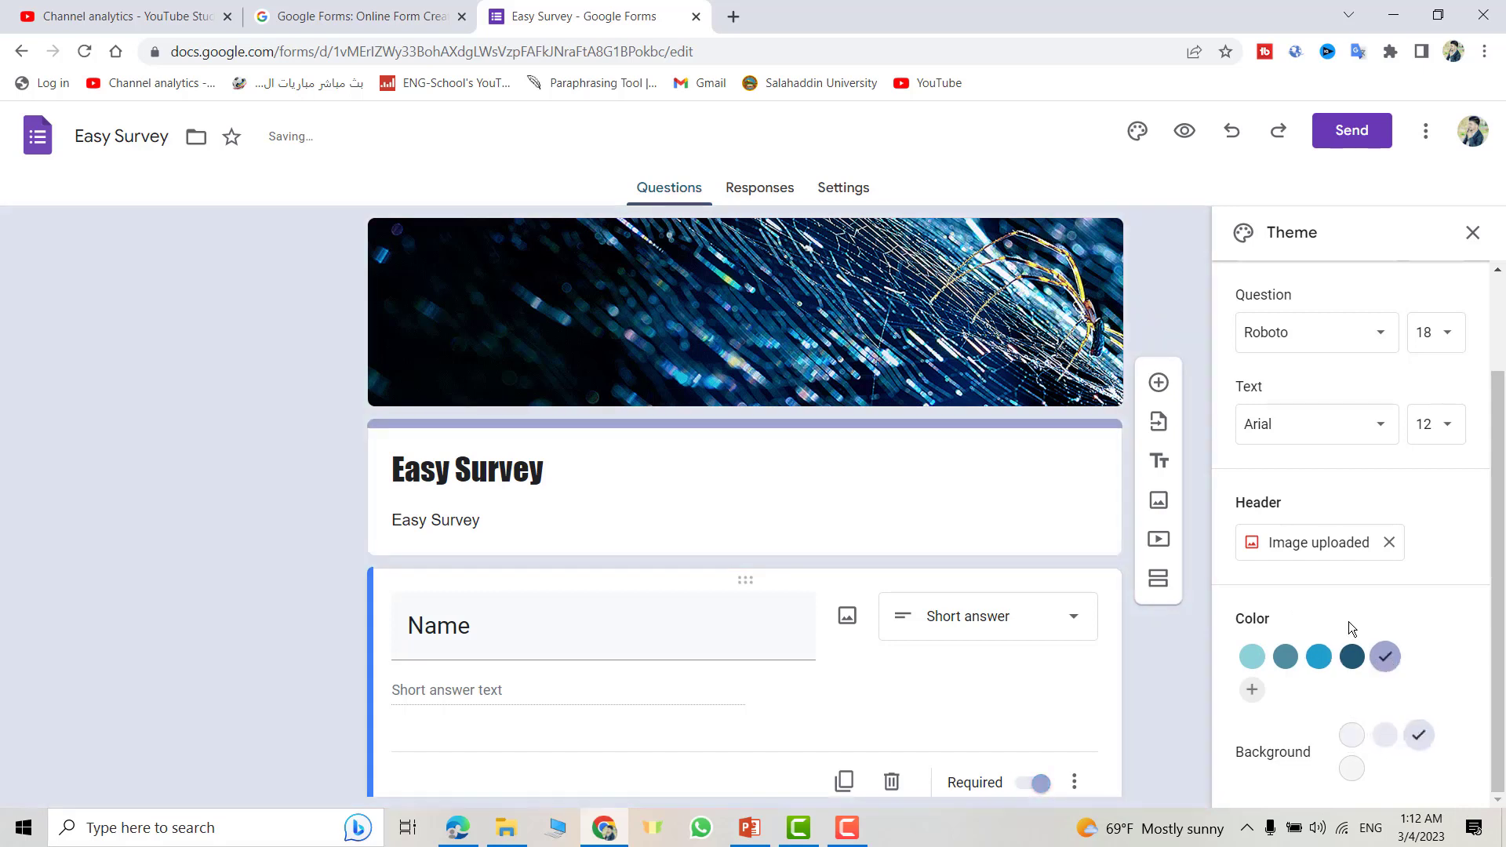
Look at the custom header image upload option, then close it unchanged.
click(1288, 545)
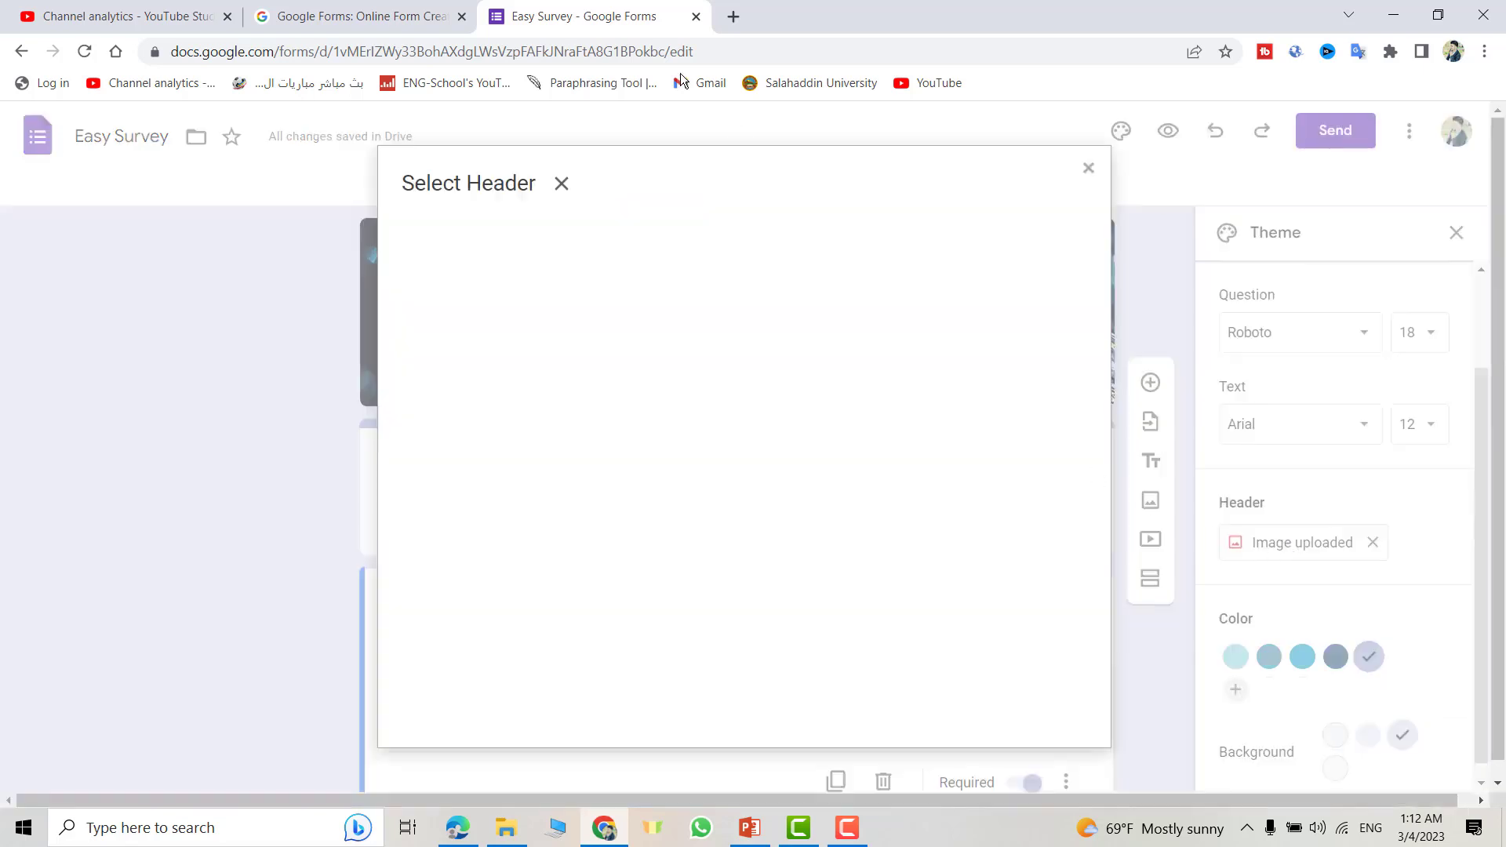
click(533, 244)
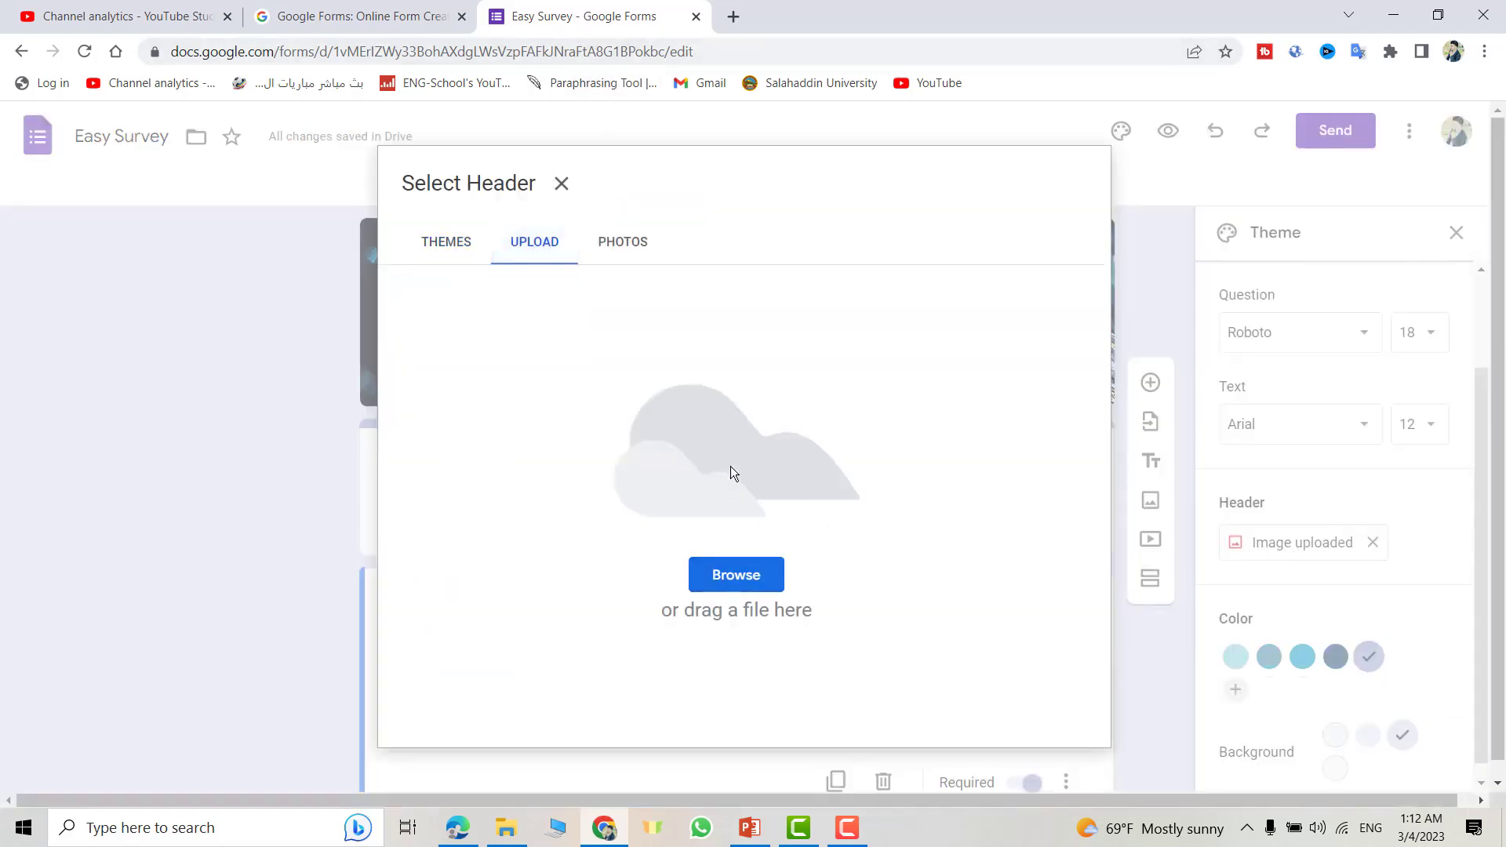
click(562, 183)
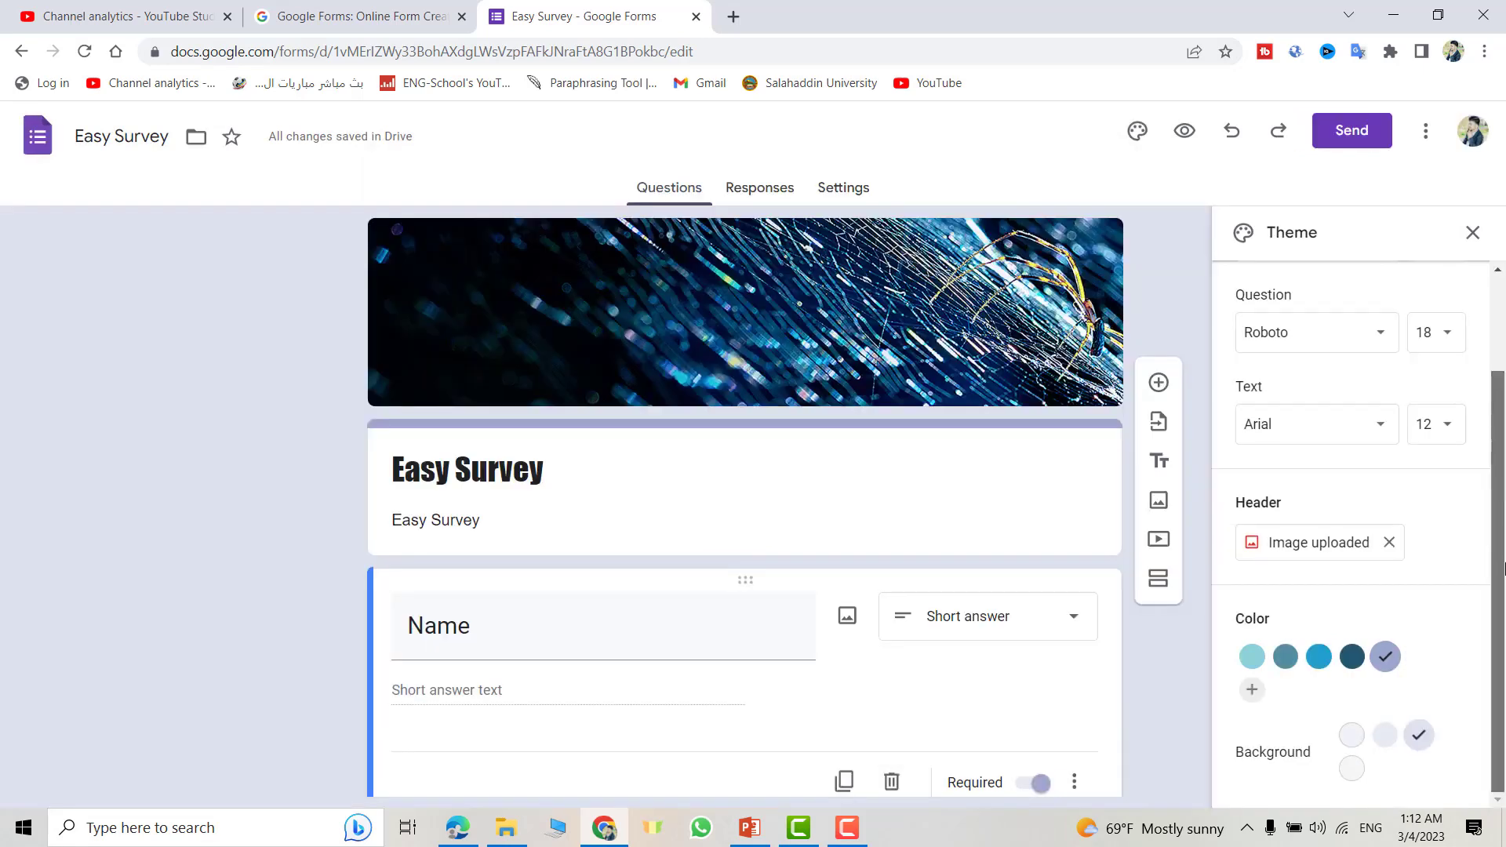
click(846, 192)
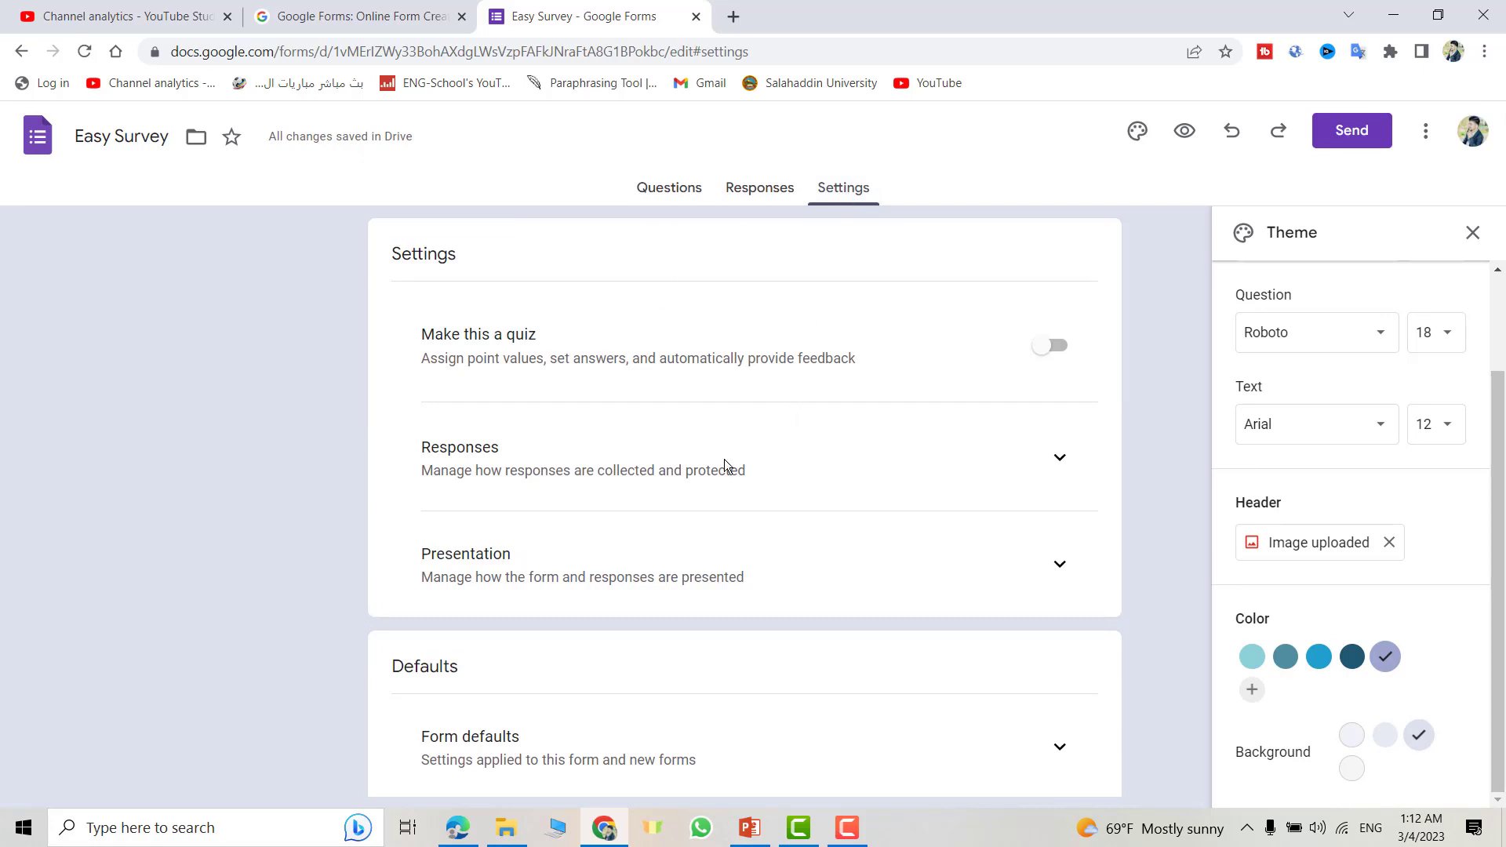
click(1061, 457)
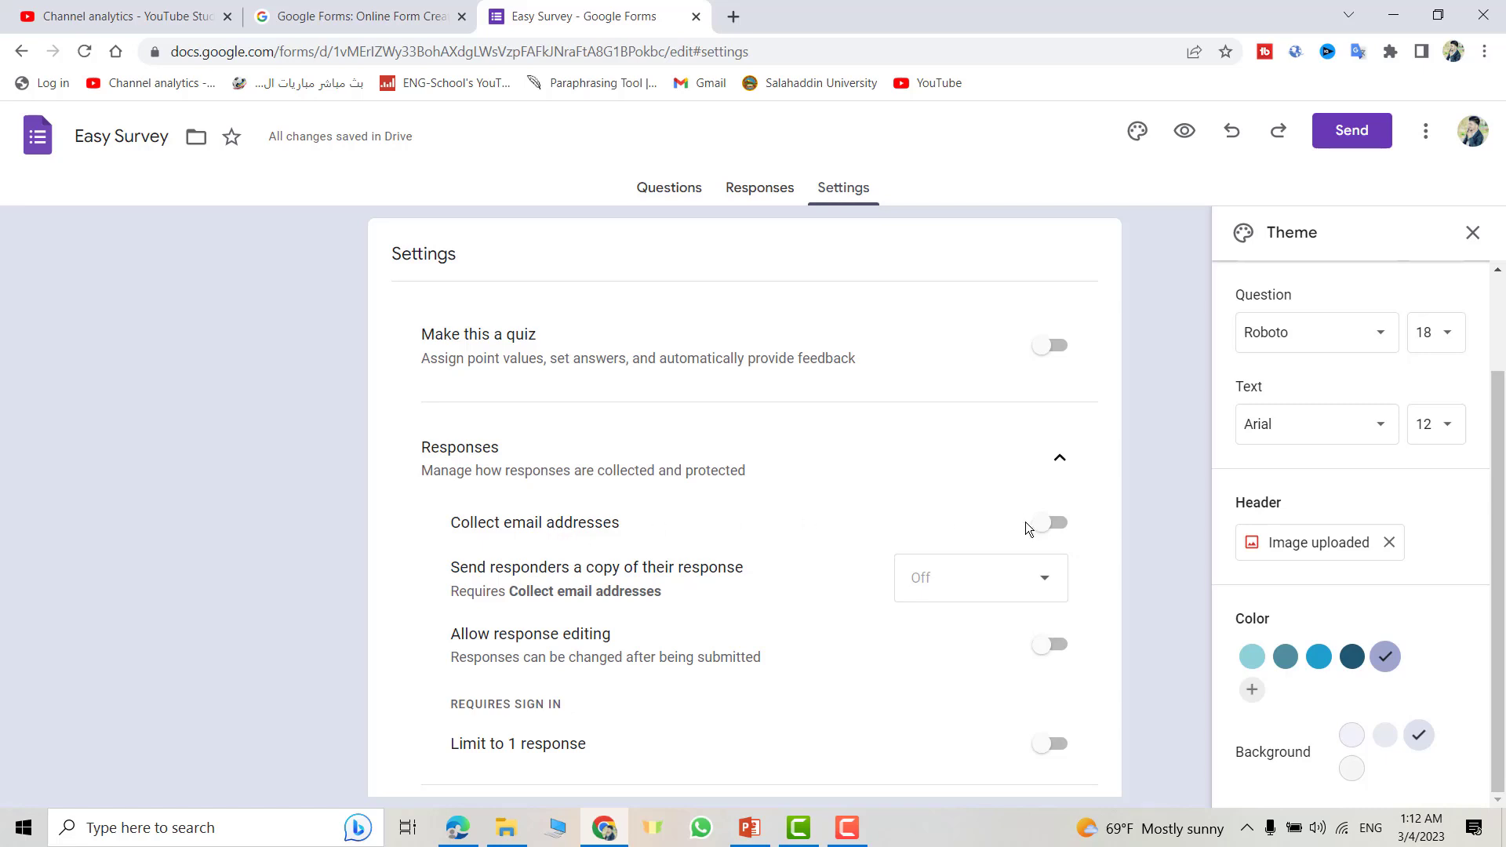
click(669, 191)
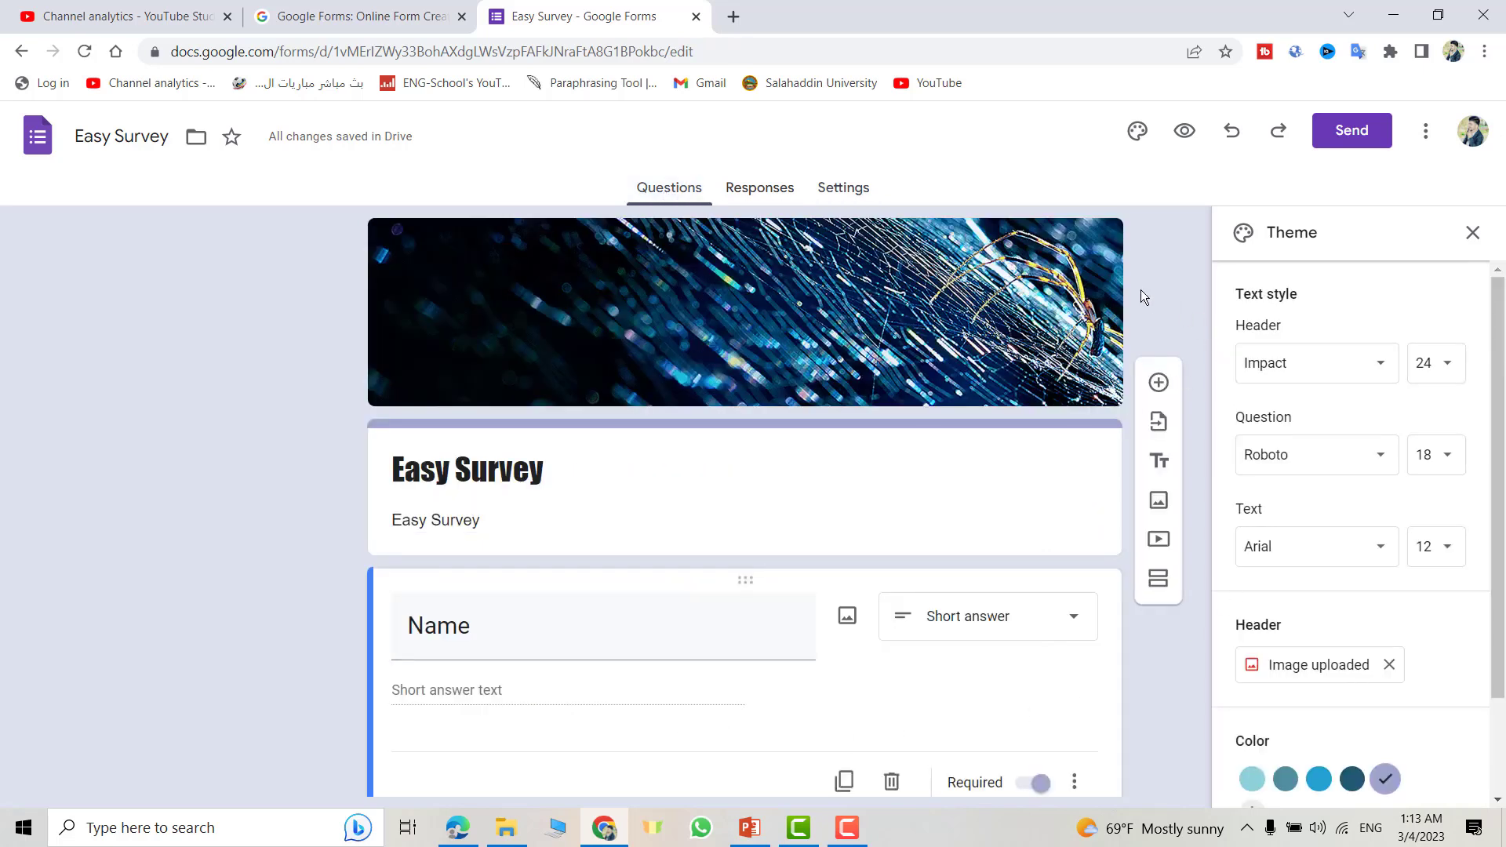
click(1183, 137)
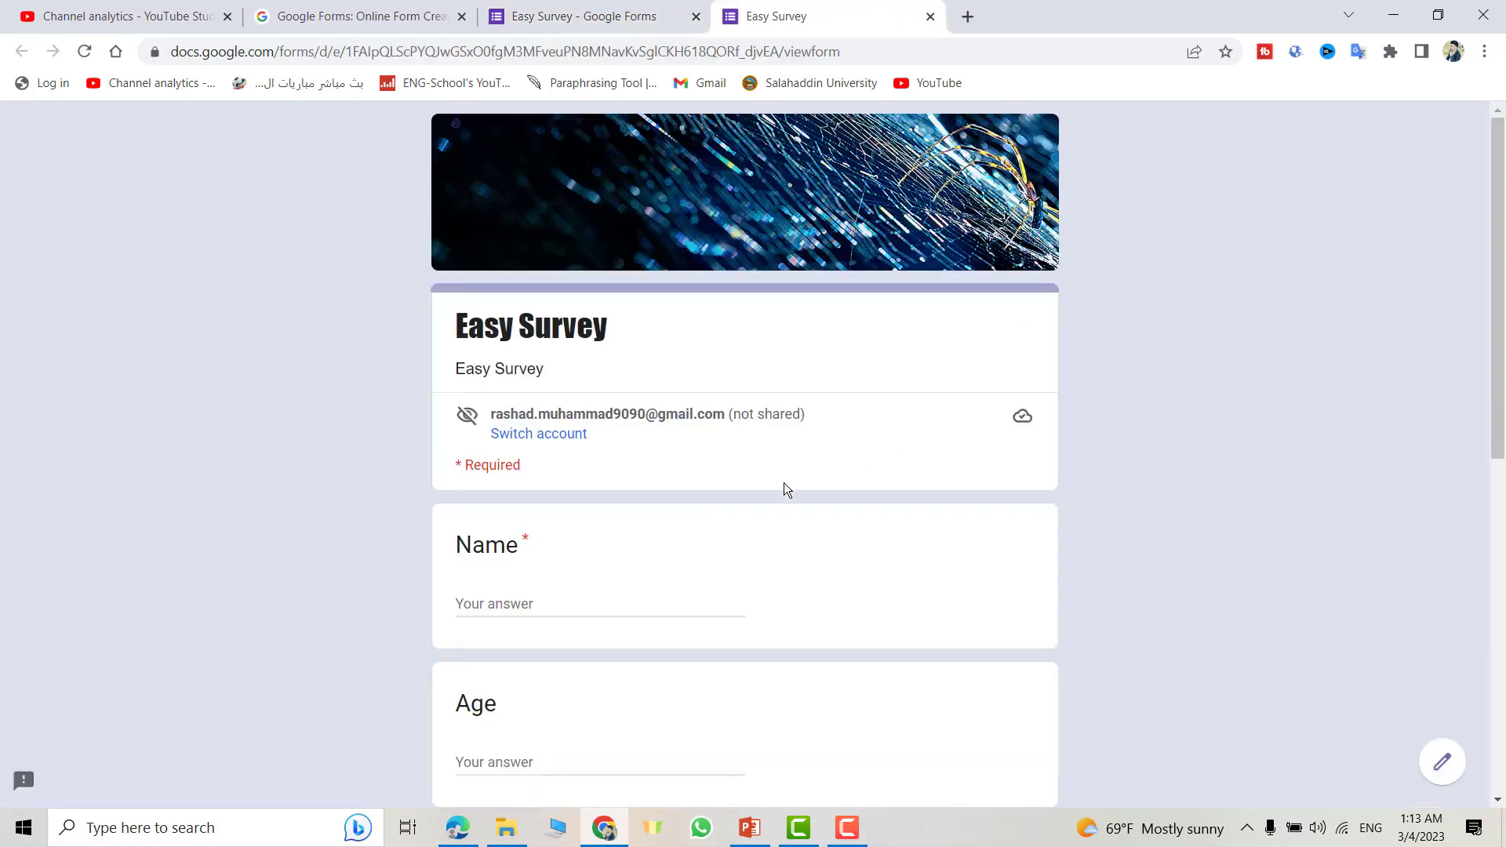
drag(1495, 291, 1461, 290)
click(930, 17)
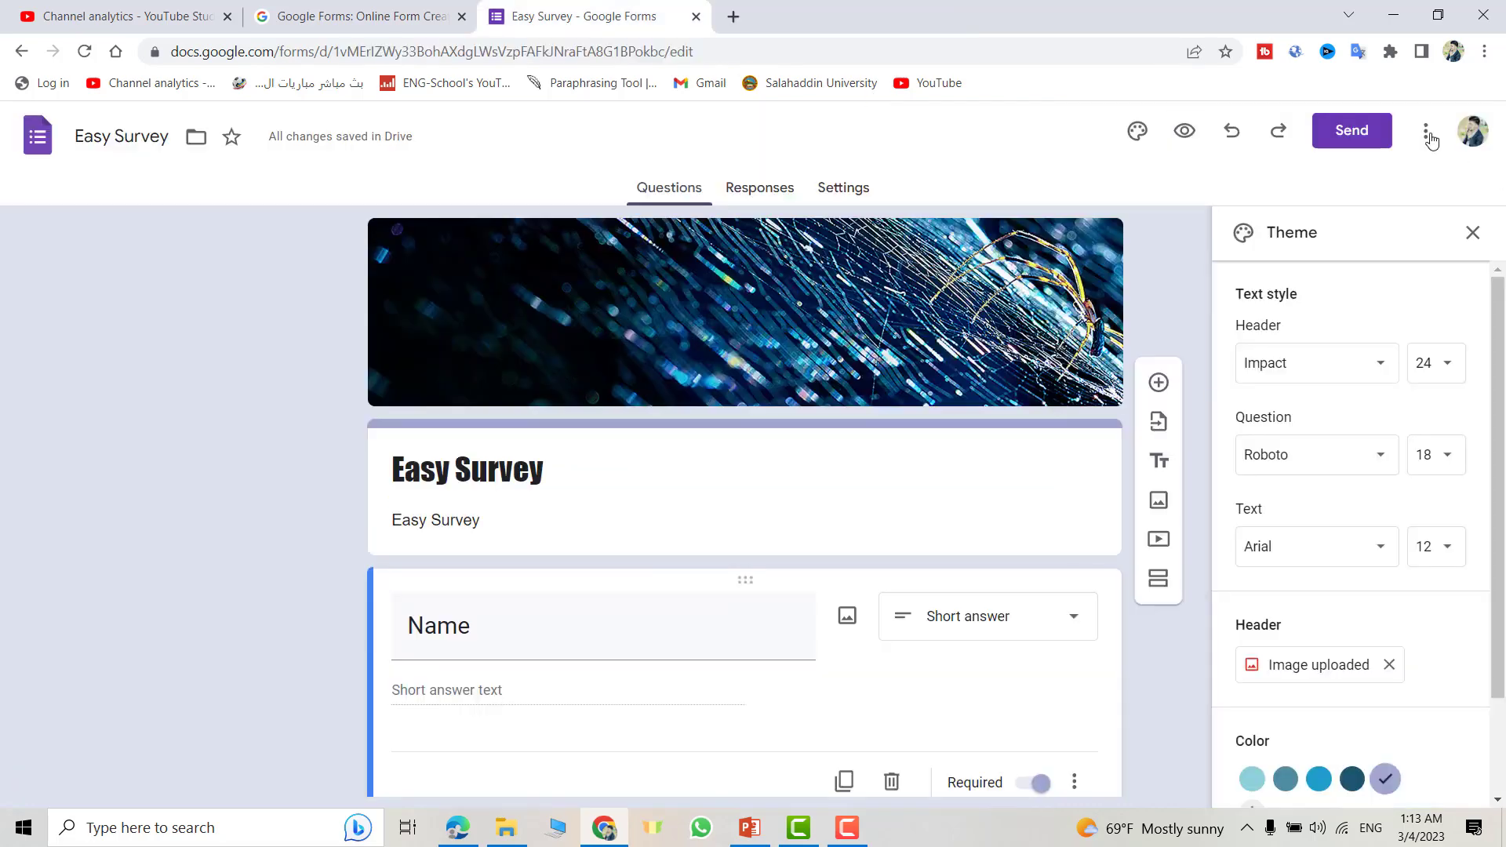
click(1342, 133)
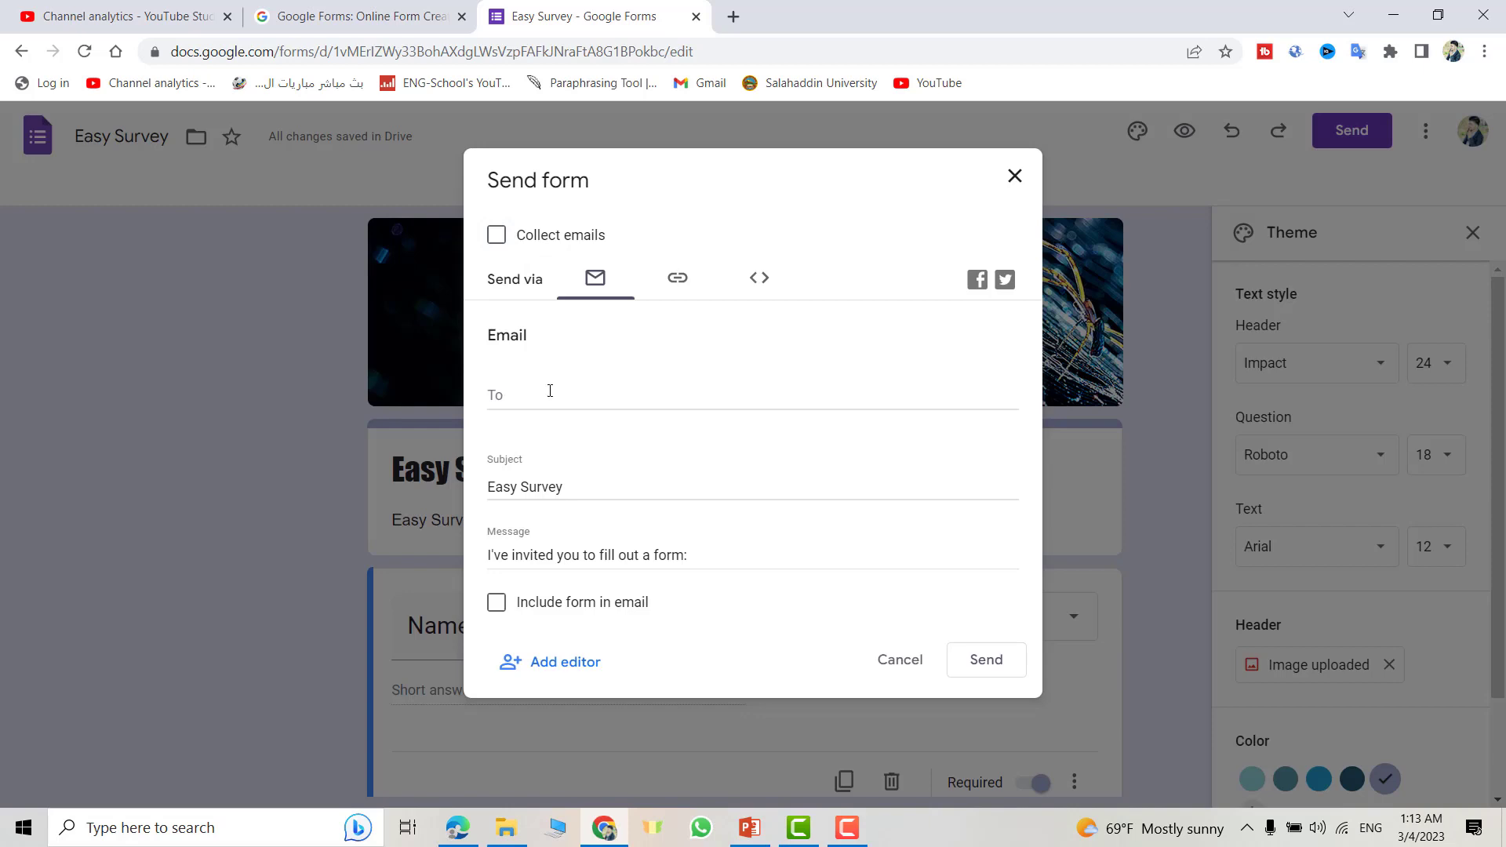
click(676, 280)
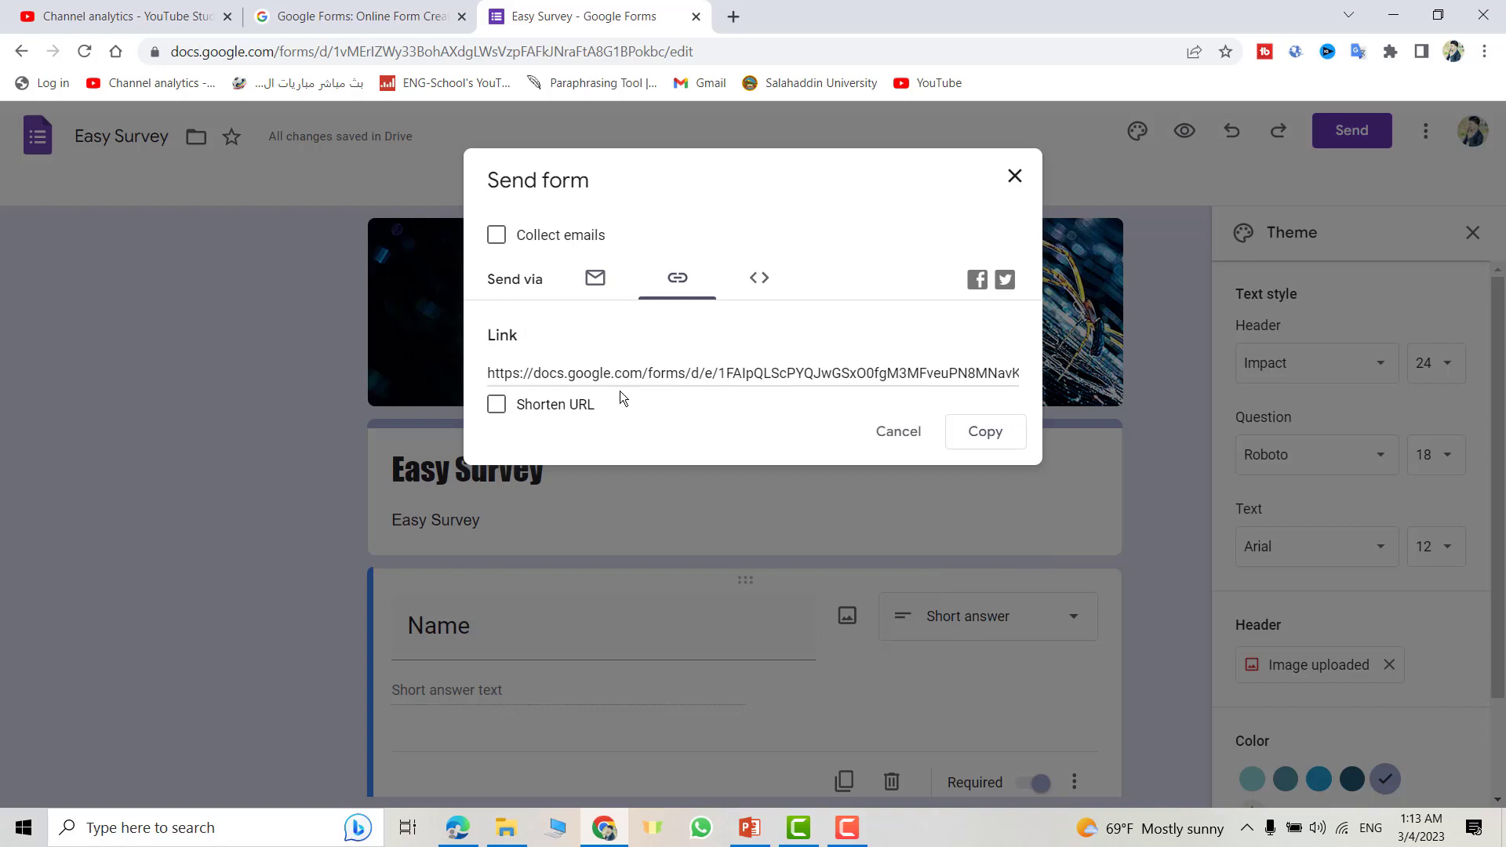
click(496, 403)
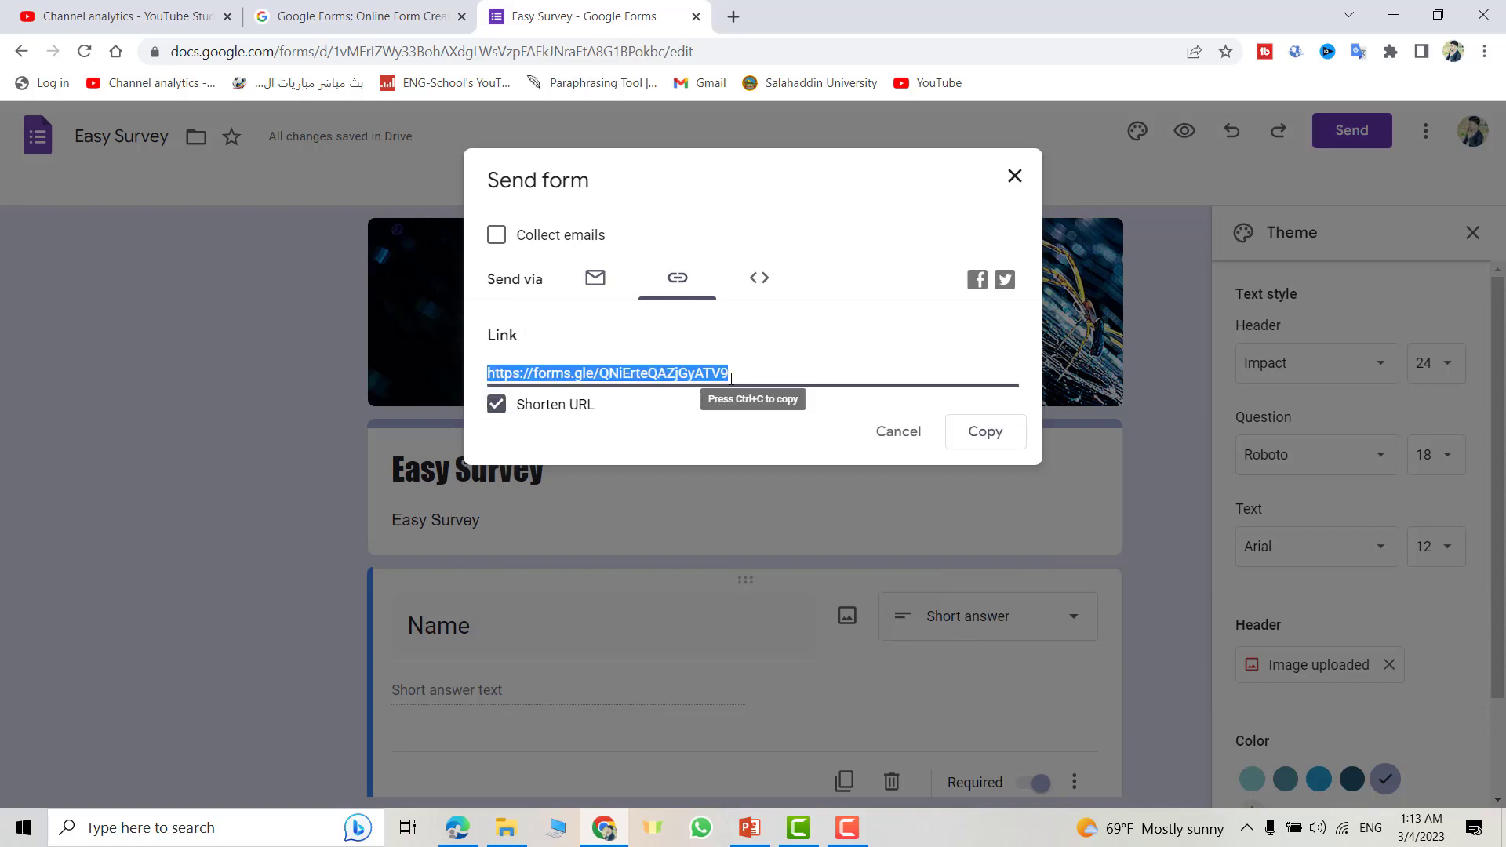
click(595, 278)
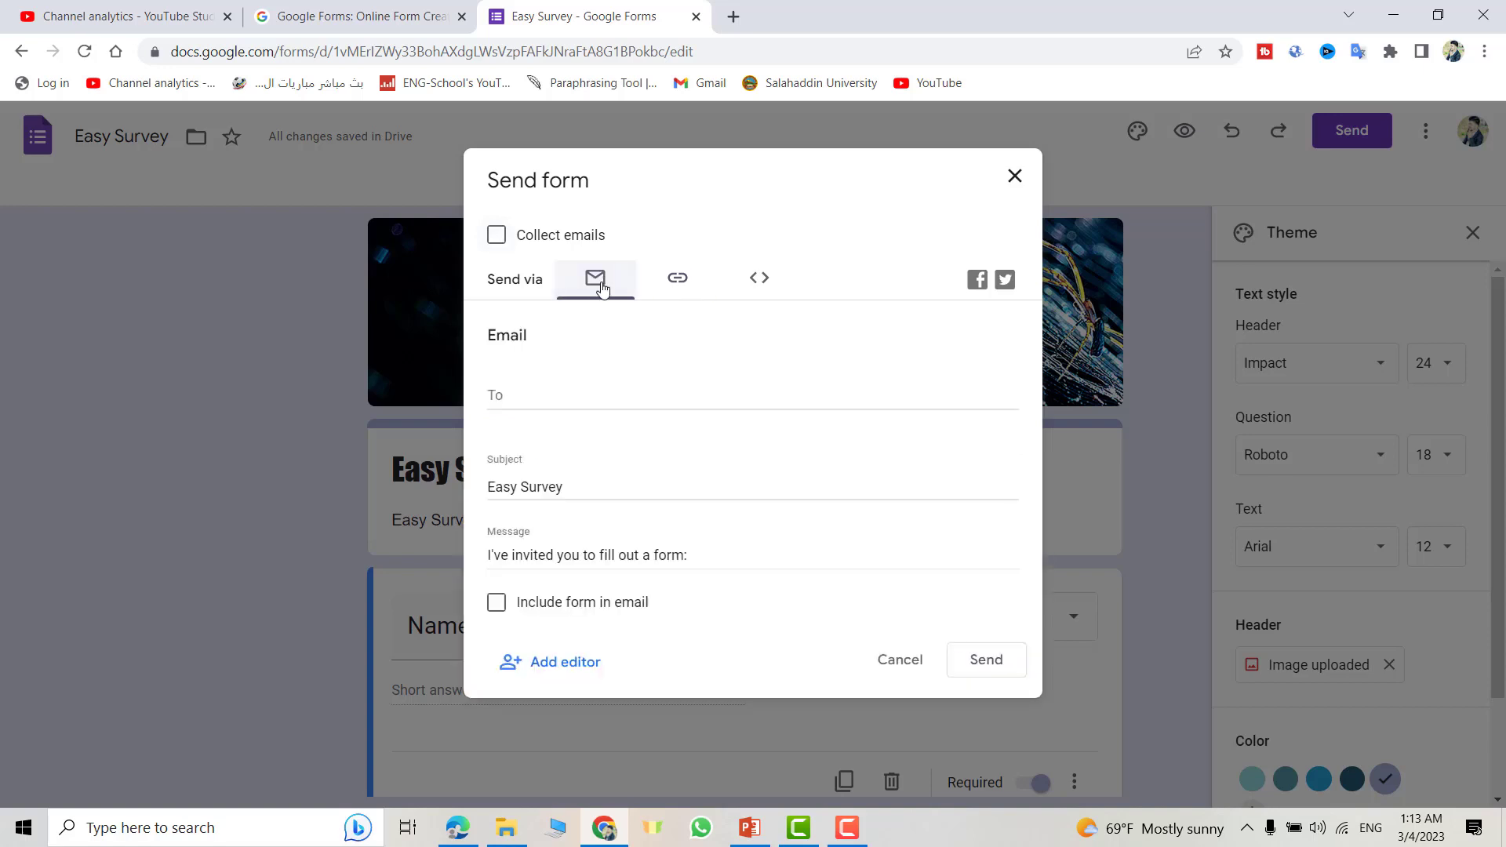
click(524, 394)
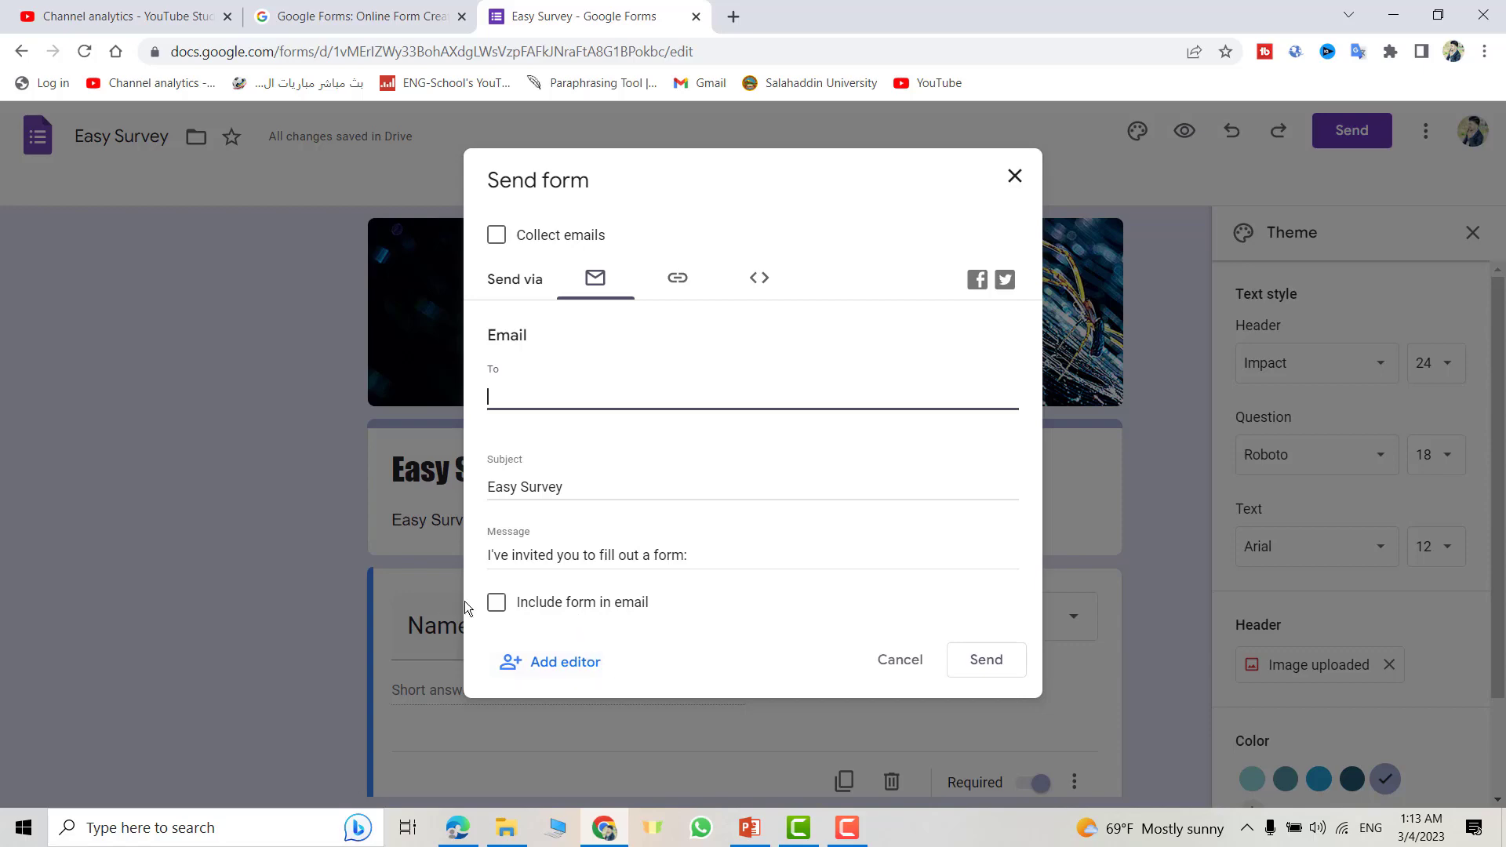
click(1014, 178)
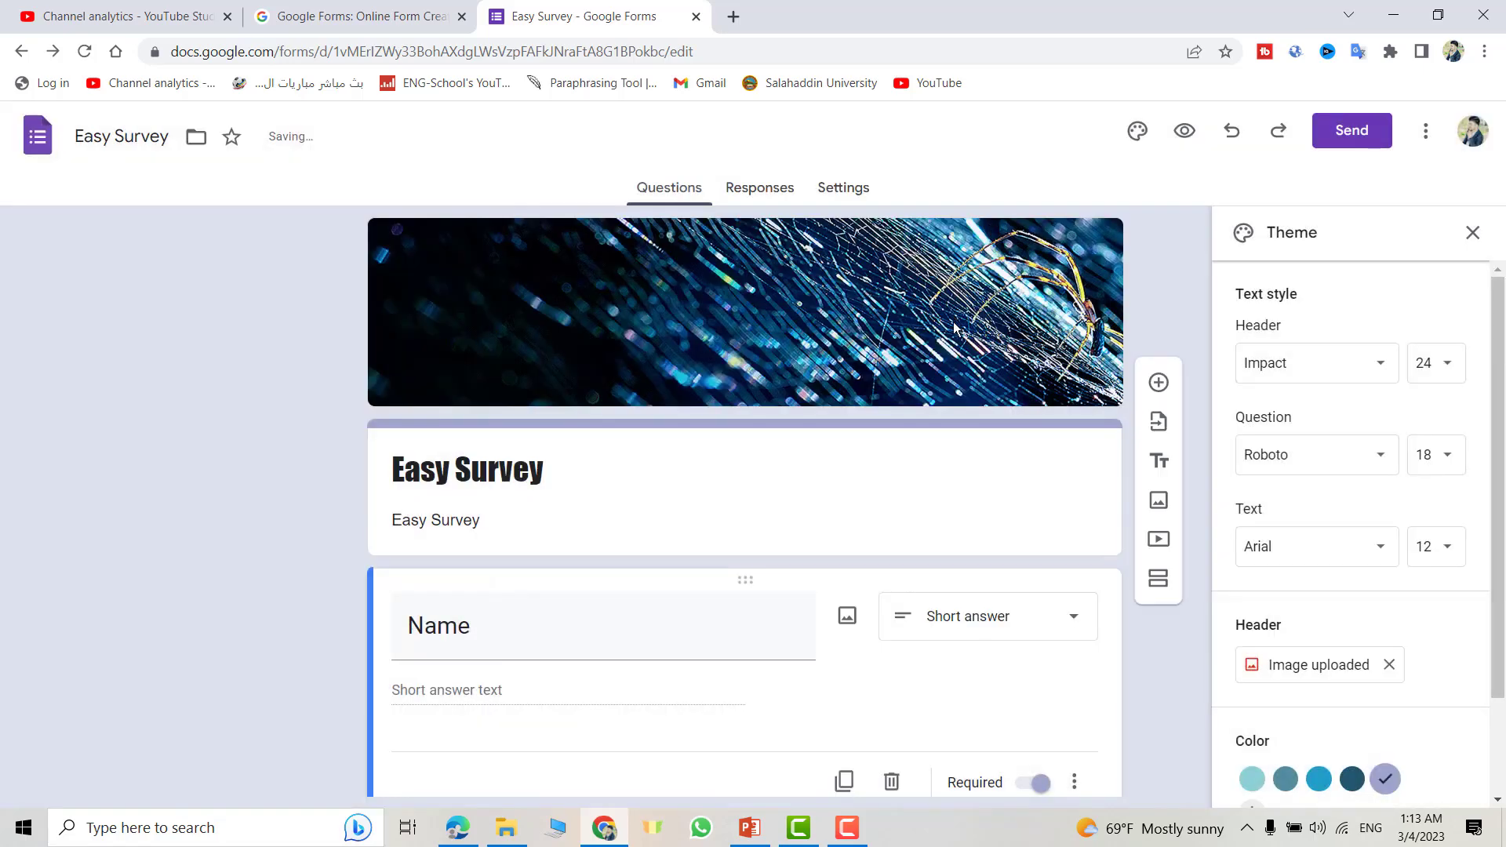